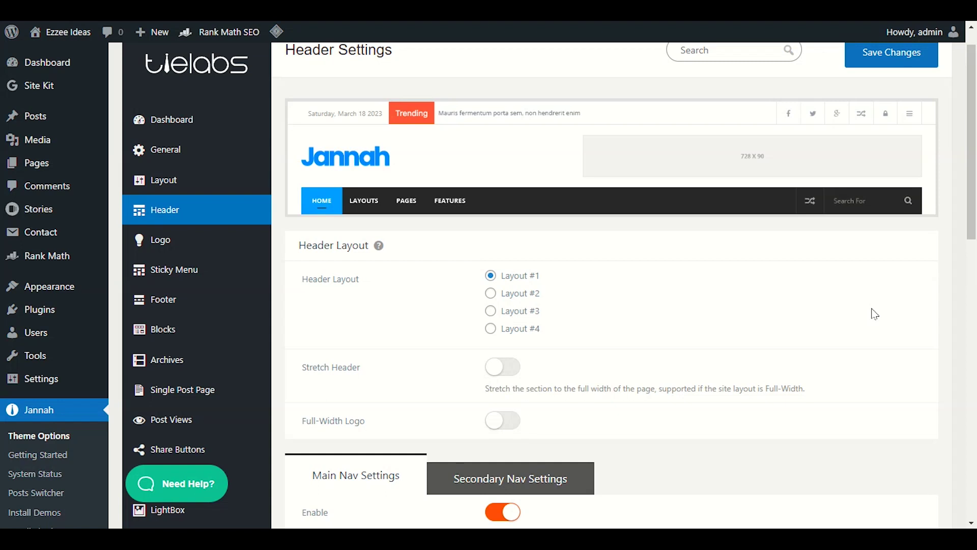
{"action": "scroll", "coordinate": [868, 316], "scroll_direction": "up", "scroll_amount": 1}
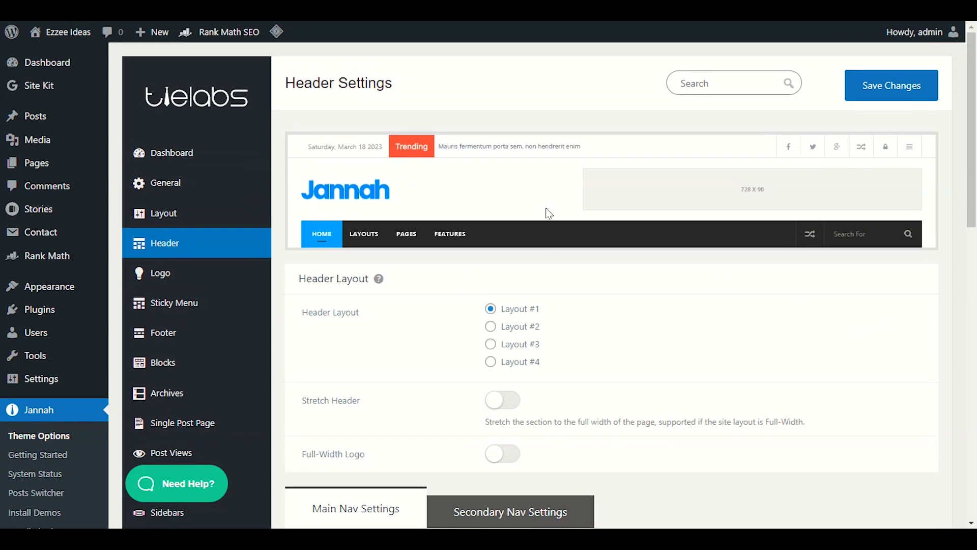
{"action": "key", "text": "Down"}
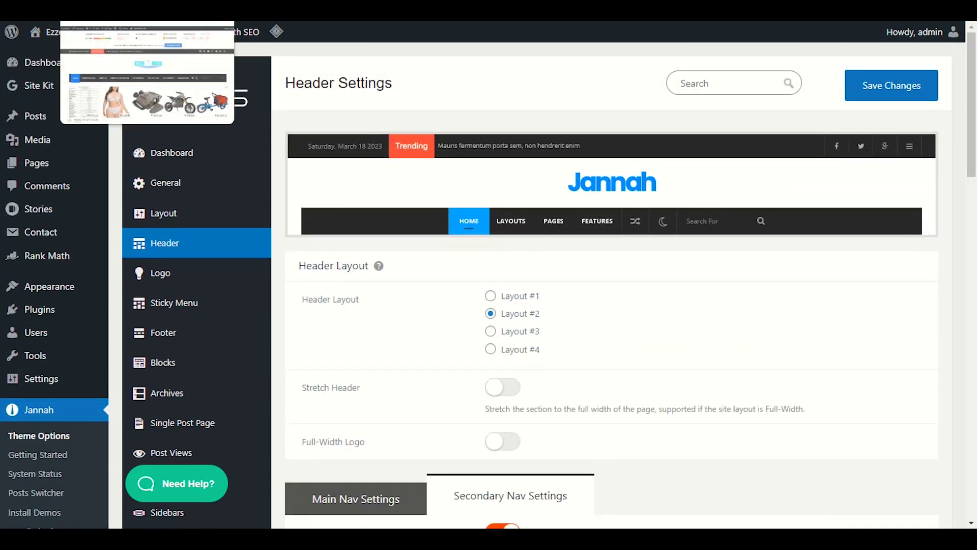
{"action": "left_click", "coordinate": [68, 32]}
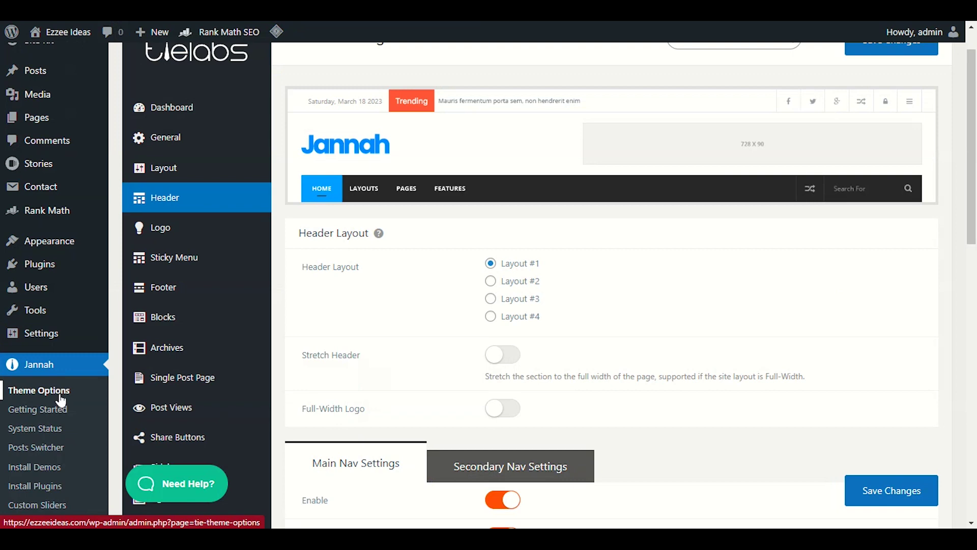
{"action": "scroll", "coordinate": [196, 137], "scroll_direction": "up", "scroll_amount": 1}
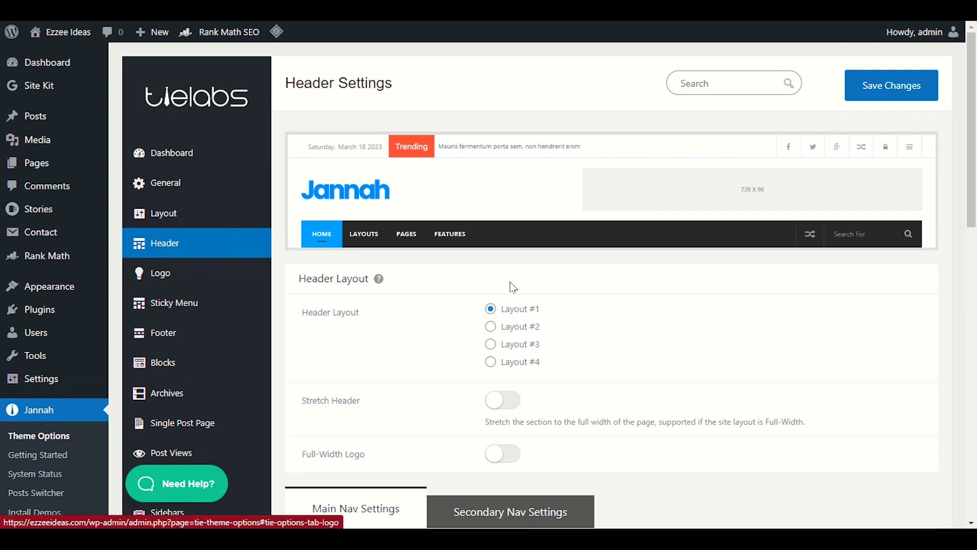
{"action": "scroll", "coordinate": [511, 276], "scroll_direction": "down", "scroll_amount": 1}
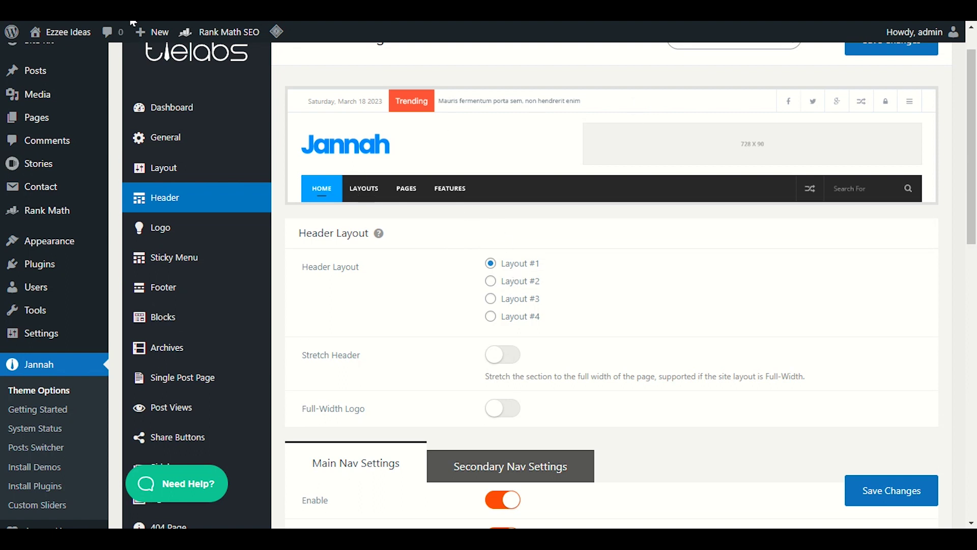
Try header layouts #2, #3 and #4 in turn and compare their previews
{"action": "left_click", "coordinate": [516, 281]}
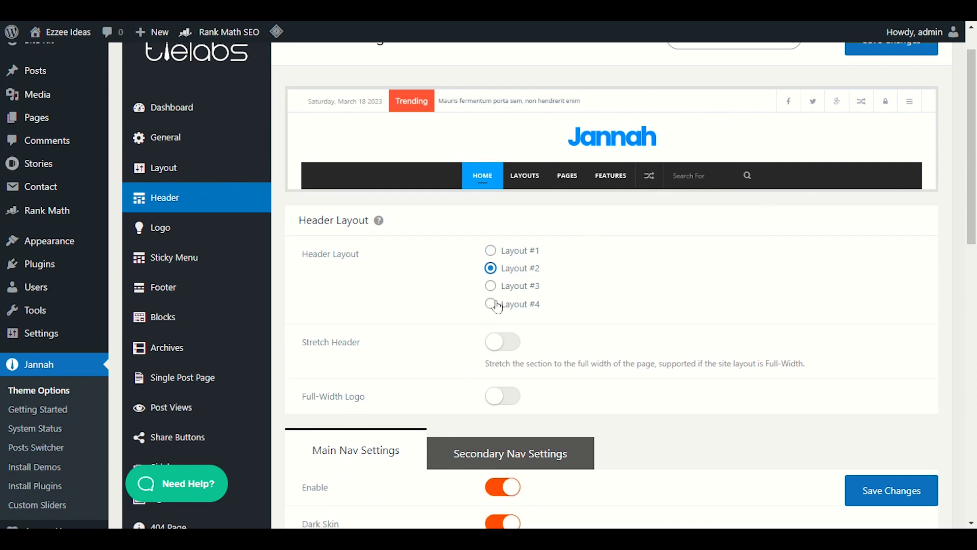
{"action": "left_click", "coordinate": [524, 288]}
{"action": "scroll", "coordinate": [528, 311], "scroll_direction": "up", "scroll_amount": 1}
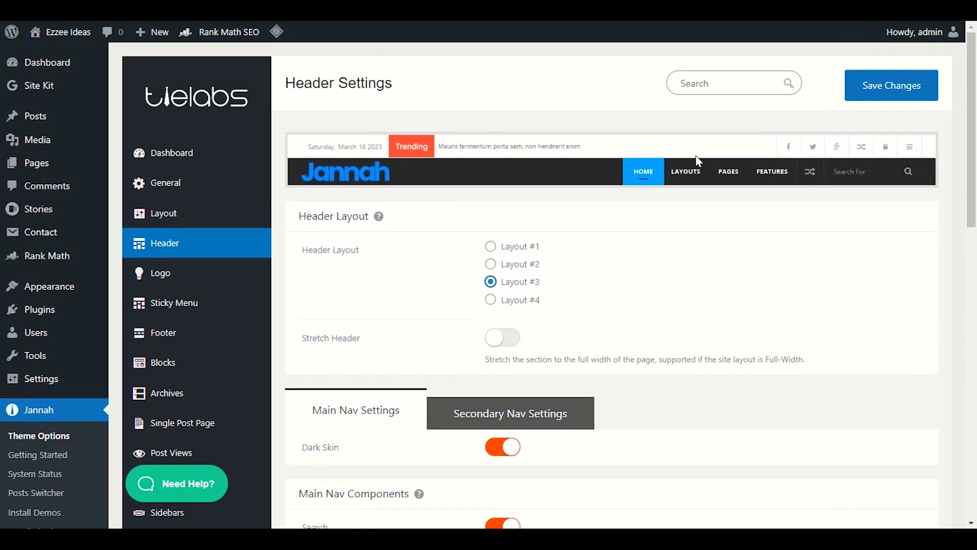
{"action": "left_click", "coordinate": [505, 301]}
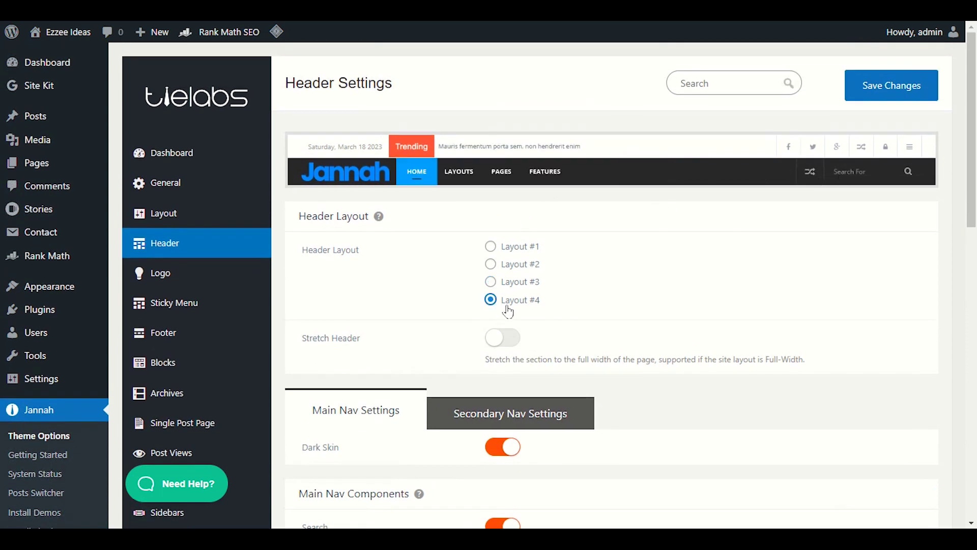
{"action": "left_click", "coordinate": [505, 268]}
{"action": "left_click", "coordinate": [516, 298]}
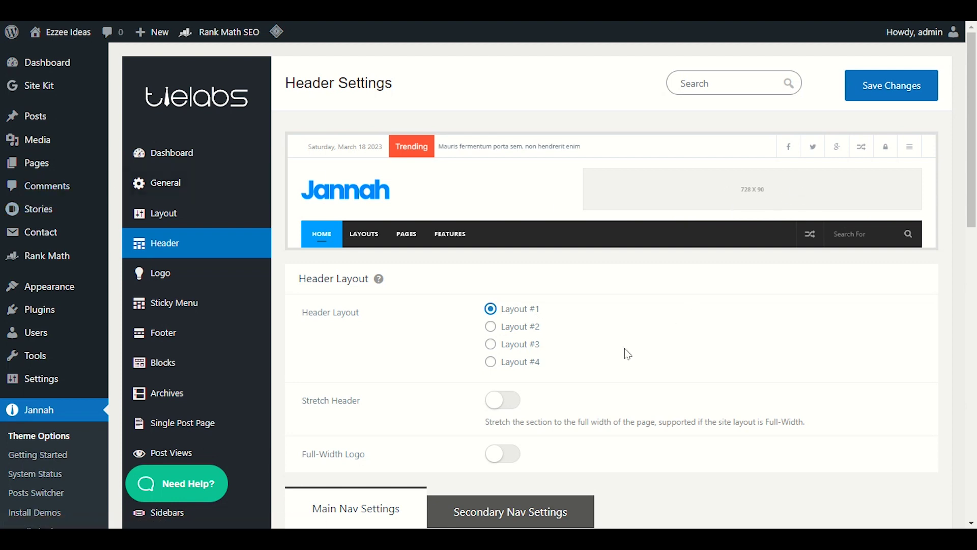
Set the header layout to Layout #2 and save the changes
{"action": "left_click", "coordinate": [529, 328]}
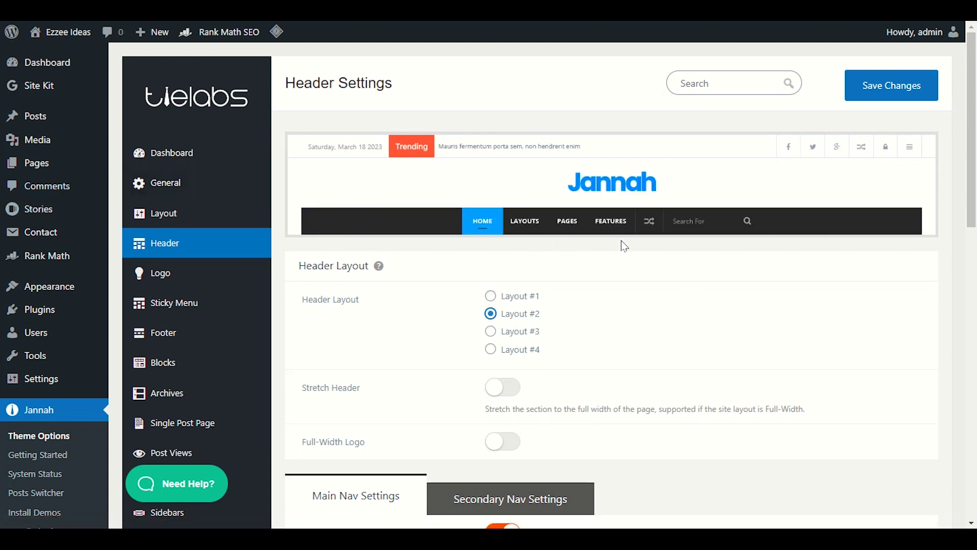
{"action": "scroll", "coordinate": [599, 241], "scroll_direction": "down", "scroll_amount": 2}
{"action": "scroll", "coordinate": [697, 212], "scroll_direction": "up", "scroll_amount": 2}
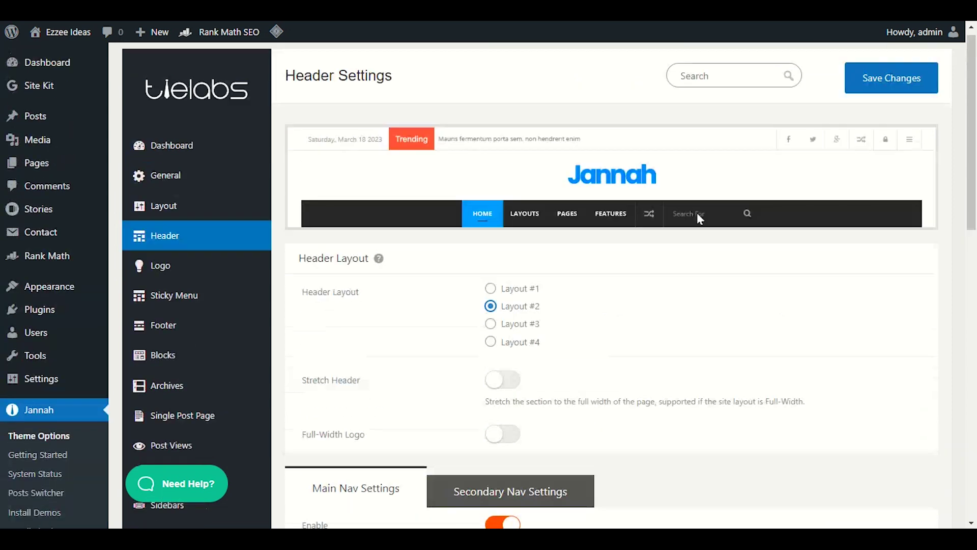
{"action": "left_click", "coordinate": [895, 87]}
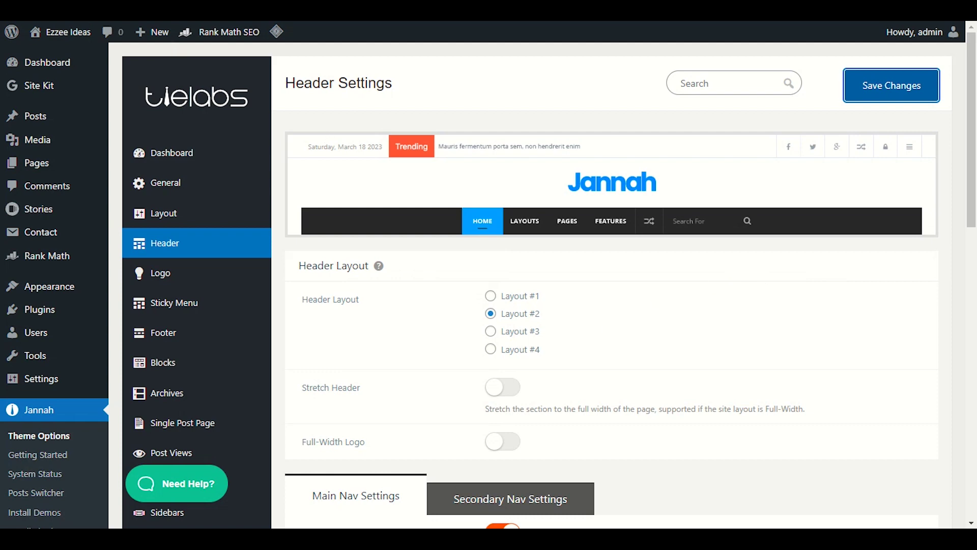
Reload the live site and check its logo, main navigation, random article icon and social icons
{"action": "mouse_move", "coordinate": [57, 32]}
{"action": "right_click", "coordinate": [51, 60]}
{"action": "left_click", "coordinate": [61, 63]}
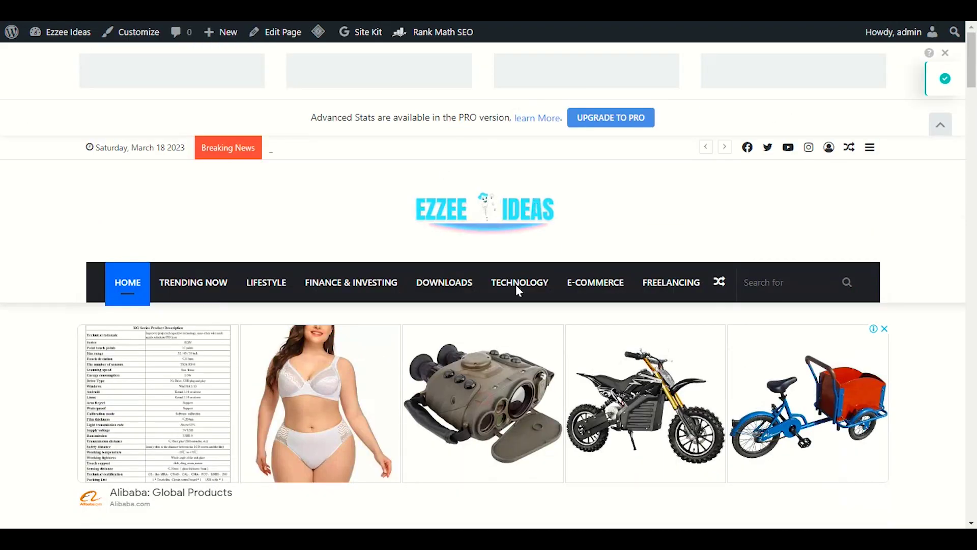
{"action": "left_click", "coordinate": [522, 285]}
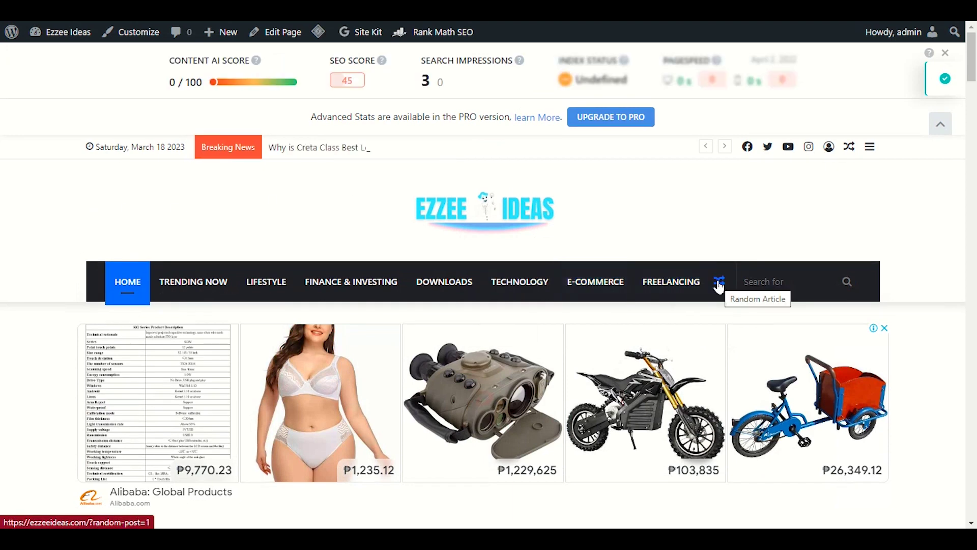
{"action": "left_click", "coordinate": [718, 283]}
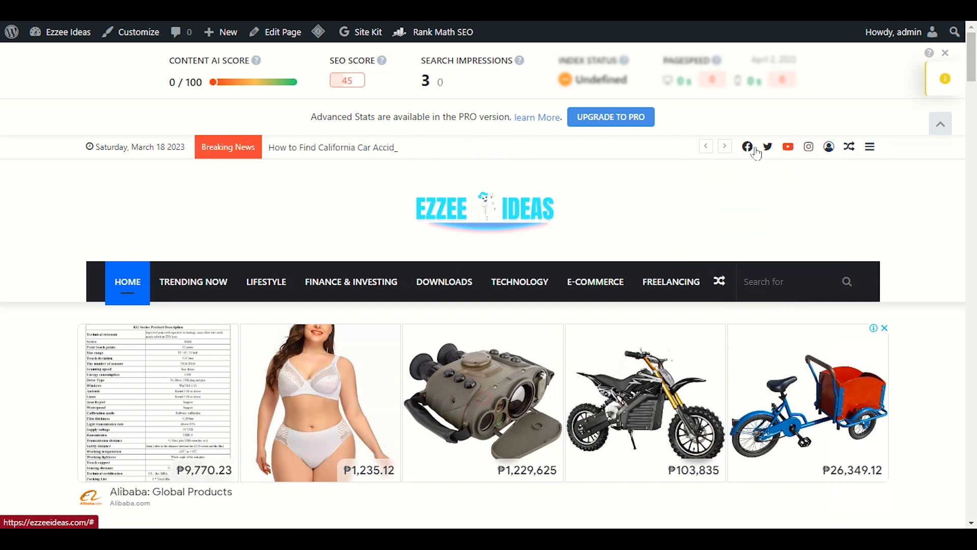
{"action": "mouse_move", "coordinate": [852, 156]}
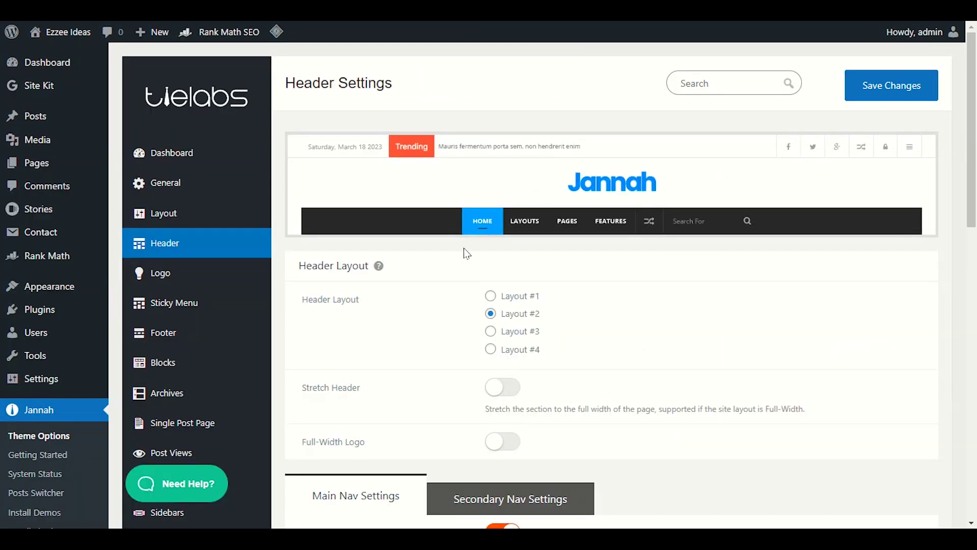
Review the Main Nav Settings and Main Nav Components options, comparing them with the live site's header
{"action": "scroll", "coordinate": [462, 253], "scroll_direction": "down", "scroll_amount": 4}
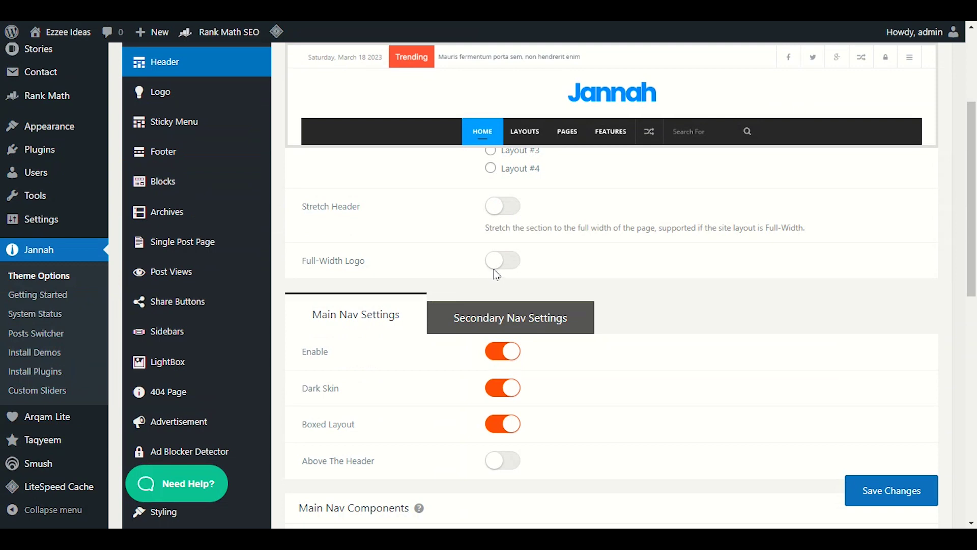
{"action": "scroll", "coordinate": [356, 305], "scroll_direction": "down", "scroll_amount": 2}
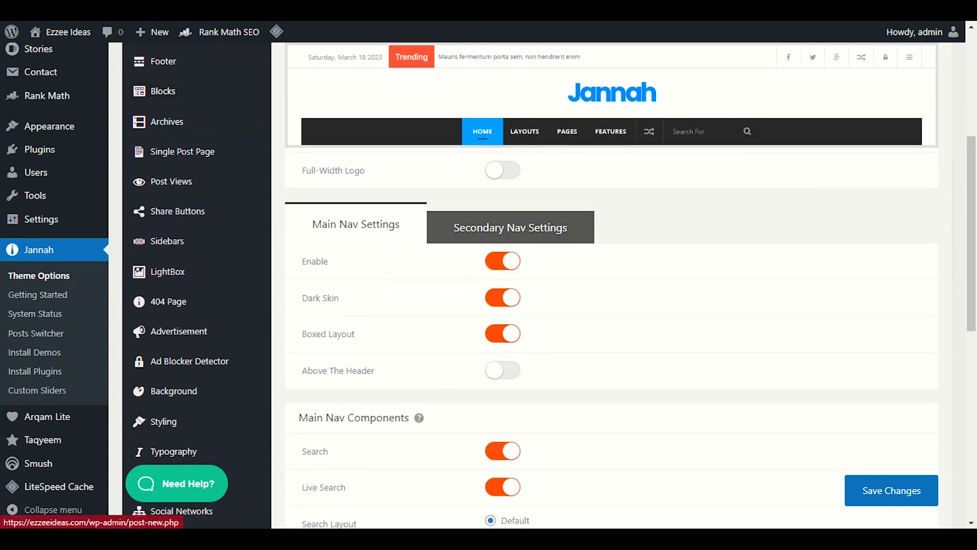
{"action": "left_click", "coordinate": [128, 55]}
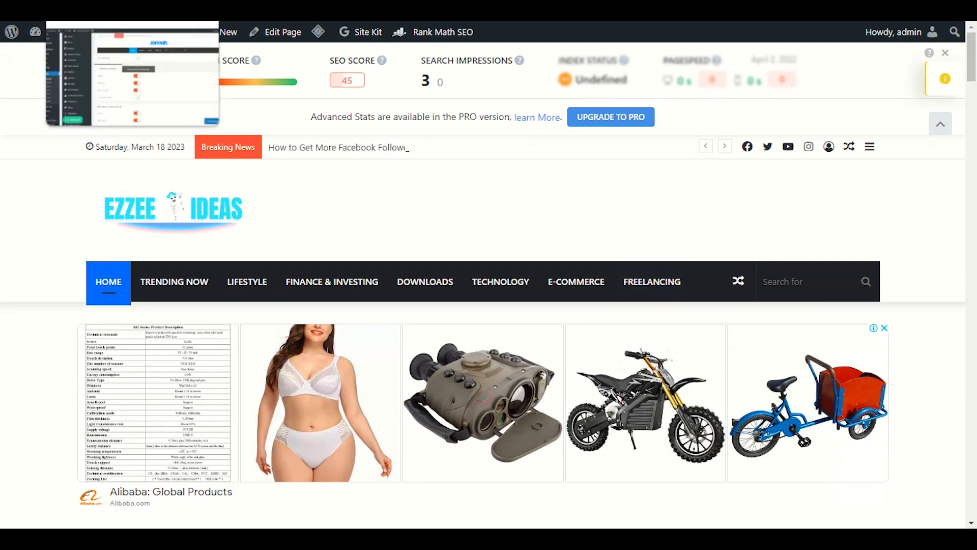
{"action": "left_click", "coordinate": [64, 31]}
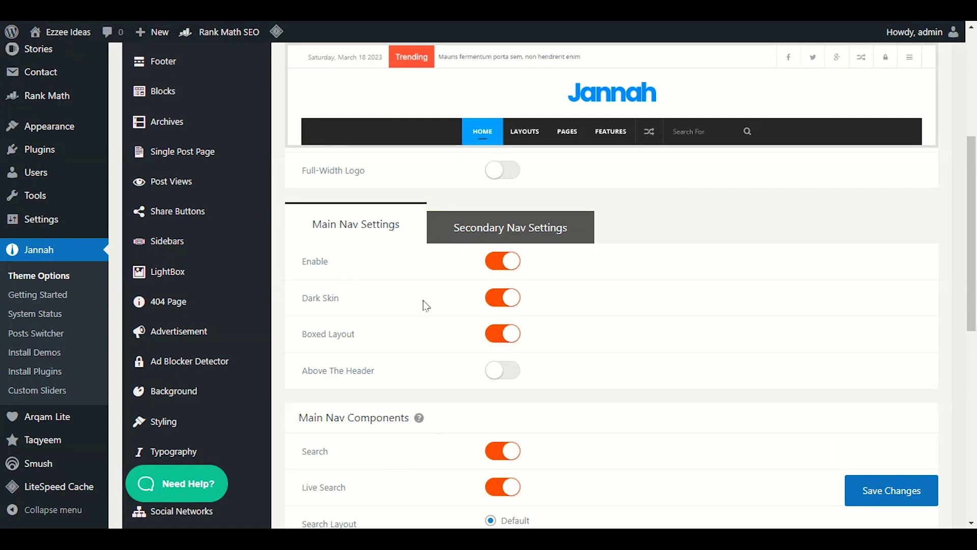
{"action": "scroll", "coordinate": [427, 305], "scroll_direction": "down", "scroll_amount": 2}
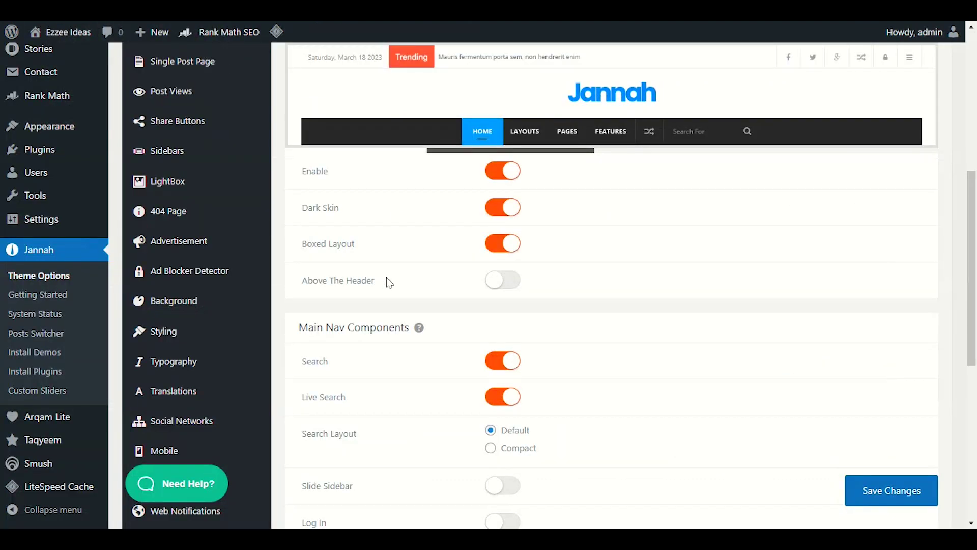
{"action": "scroll", "coordinate": [386, 277], "scroll_direction": "down", "scroll_amount": 3}
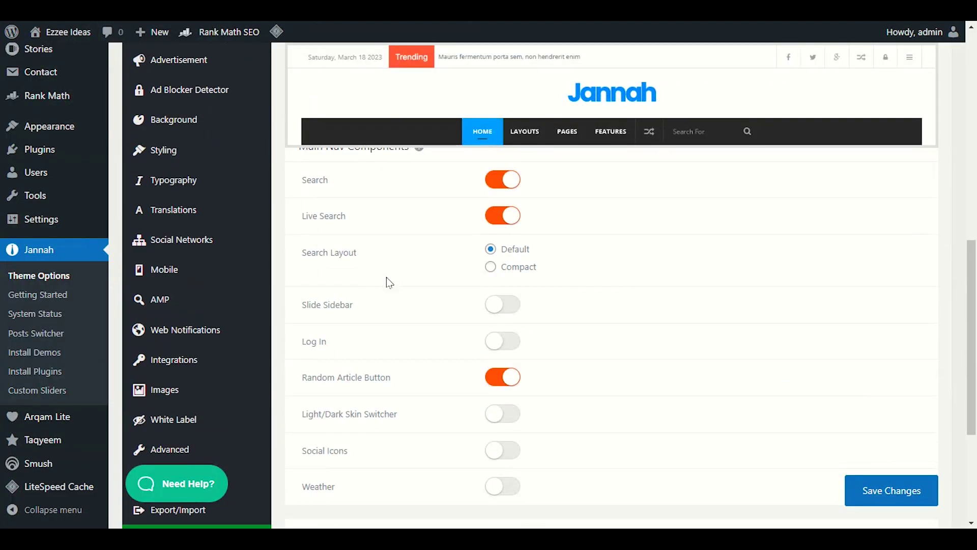
{"action": "scroll", "coordinate": [417, 302], "scroll_direction": "up", "scroll_amount": 1}
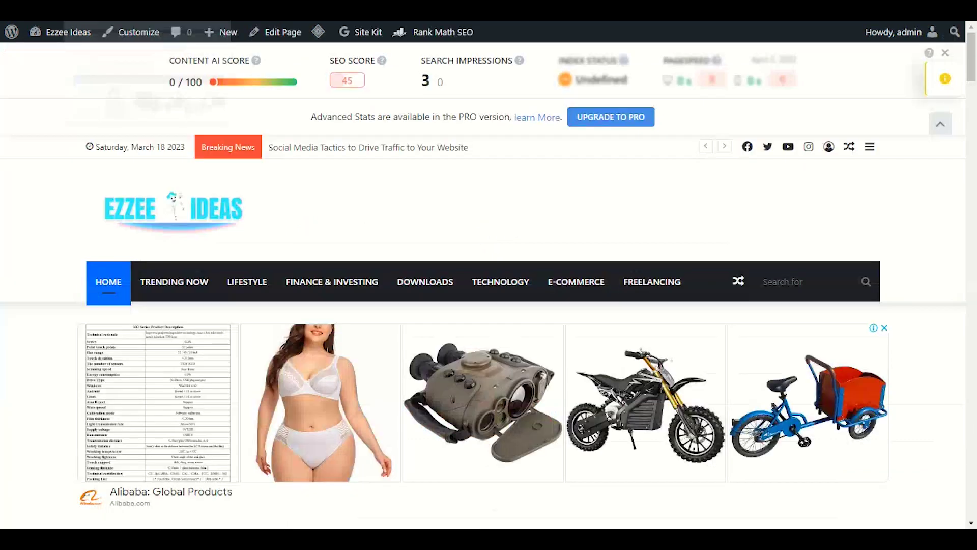
Examine the search field in the live site's main navigation and look over the homepage
{"action": "left_click", "coordinate": [824, 282]}
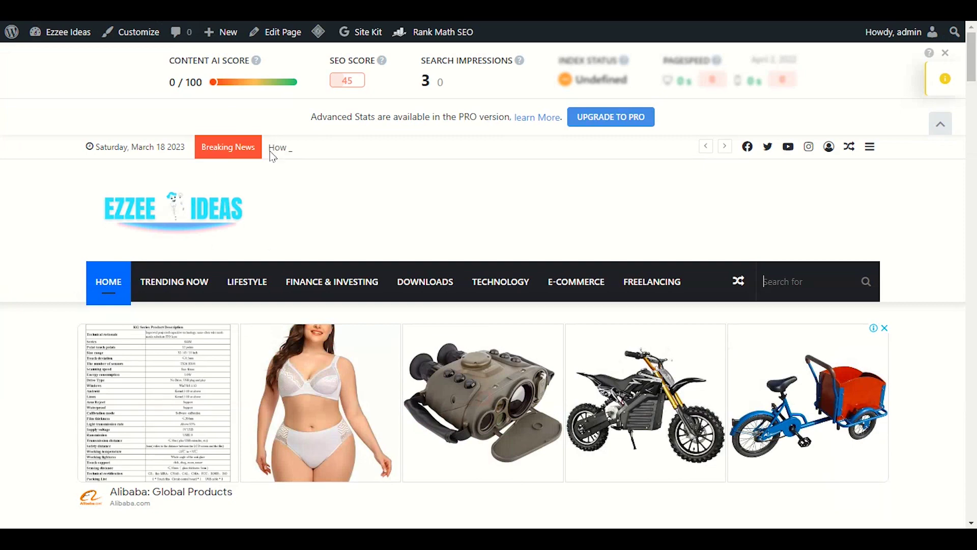
{"action": "scroll", "coordinate": [361, 364], "scroll_direction": "down", "scroll_amount": 5}
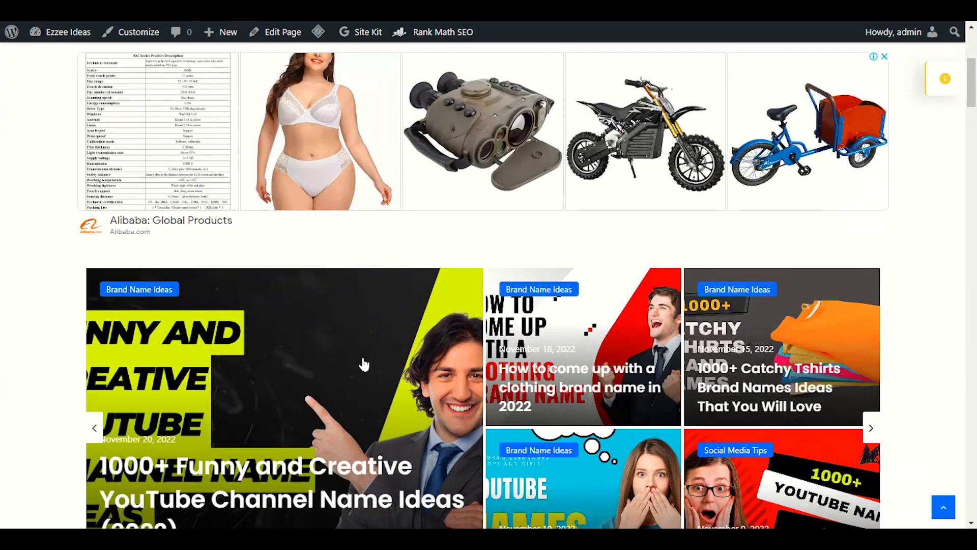
{"action": "scroll", "coordinate": [364, 364], "scroll_direction": "up", "scroll_amount": 5}
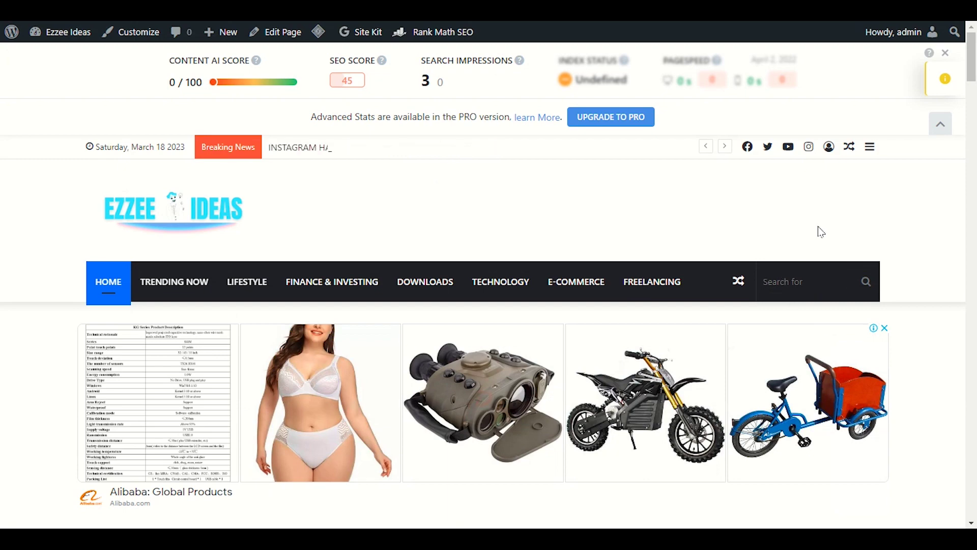
{"action": "scroll", "coordinate": [399, 307], "scroll_direction": "down", "scroll_amount": 4}
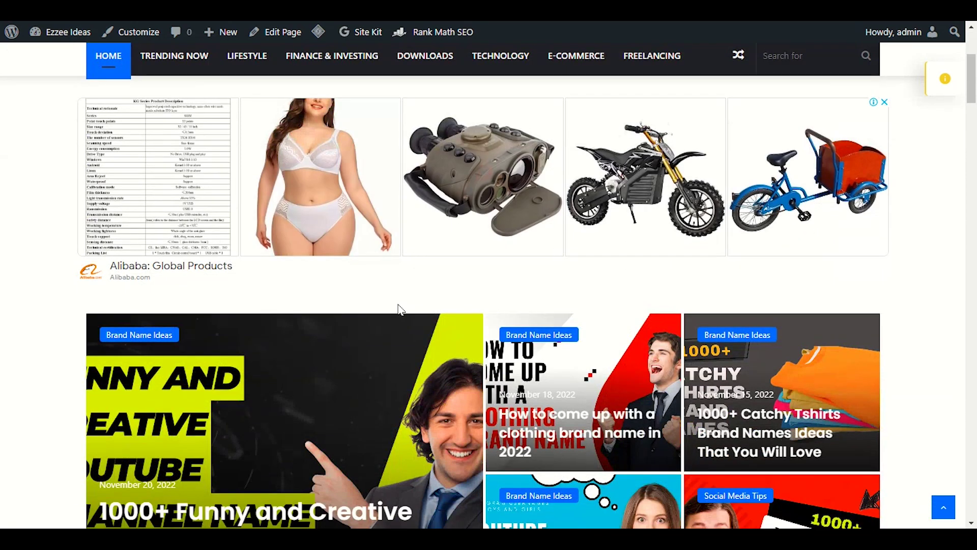
{"action": "scroll", "coordinate": [398, 307], "scroll_direction": "up", "scroll_amount": 4}
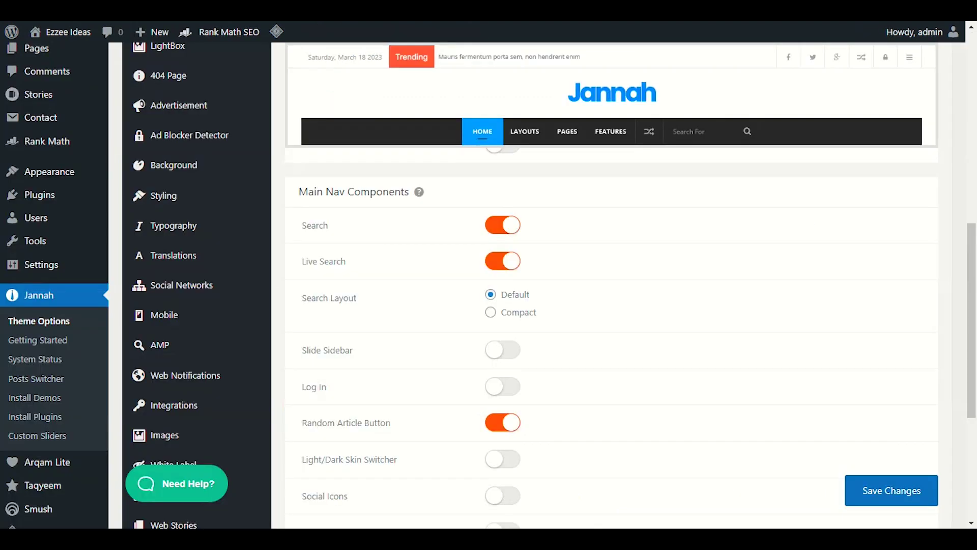
Enable the Log In component of the main navigation with the text "Login" and save the changes
{"action": "scroll", "coordinate": [451, 244], "scroll_direction": "down", "scroll_amount": 2}
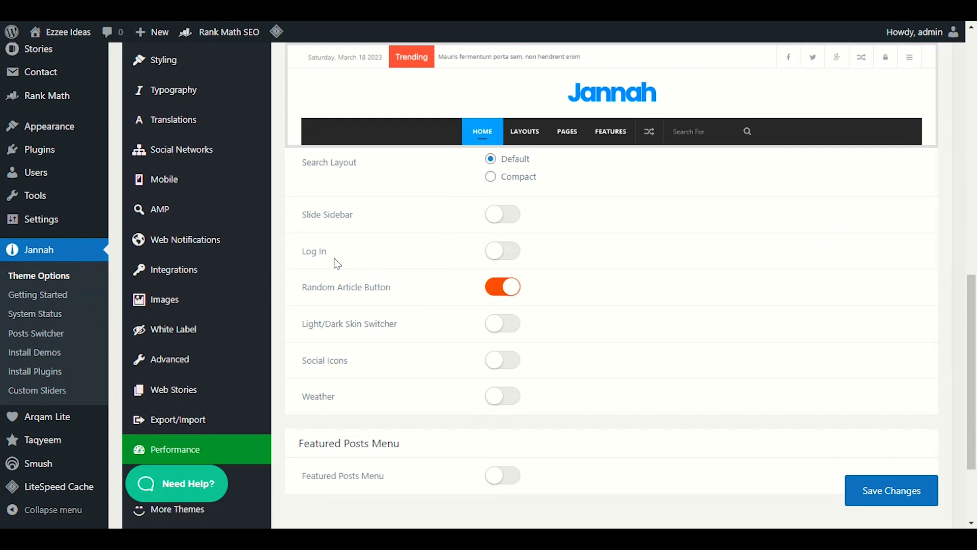
{"action": "left_click", "coordinate": [511, 256]}
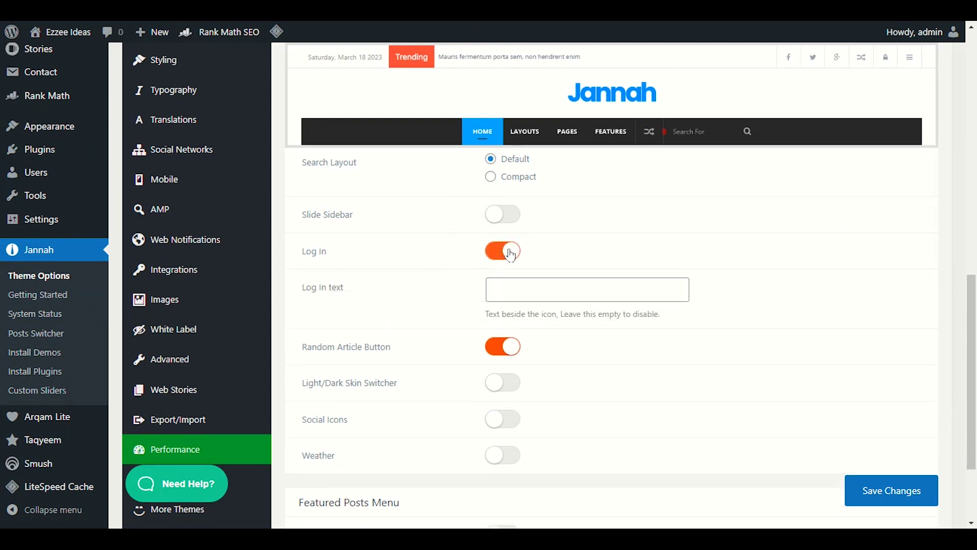
{"action": "left_click", "coordinate": [523, 286]}
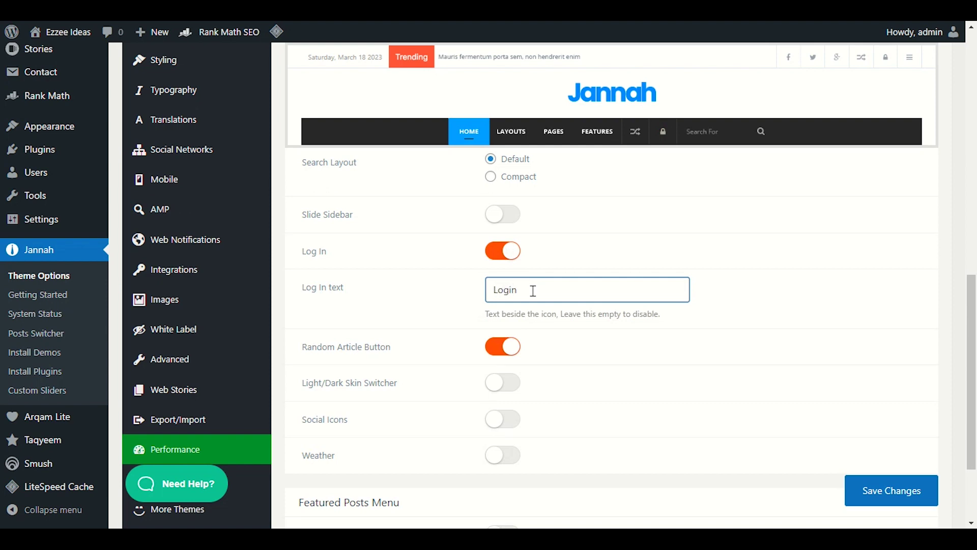
{"action": "type", "text": "Login"}
{"action": "left_click", "coordinate": [863, 499]}
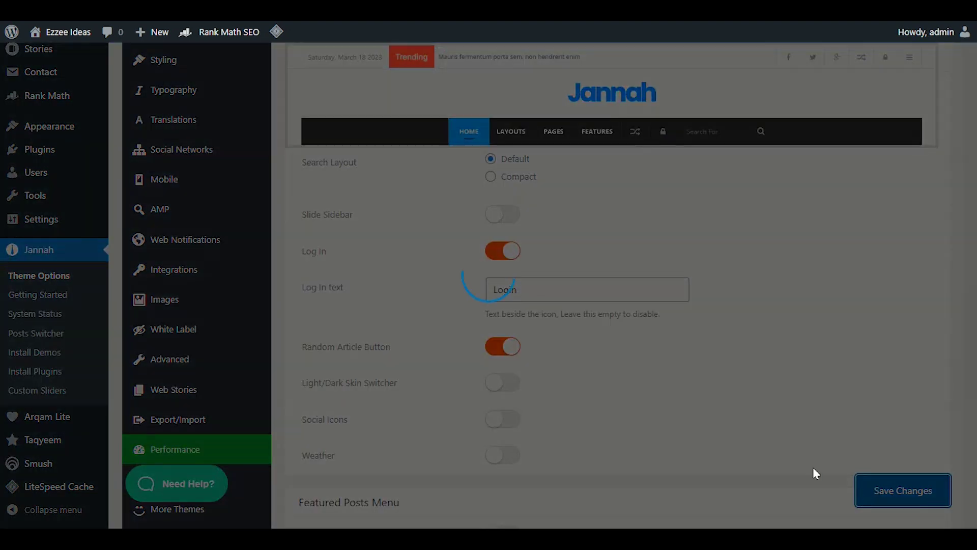
Reload the live site and check the login icon in the main navigation
{"action": "left_click", "coordinate": [117, 13]}
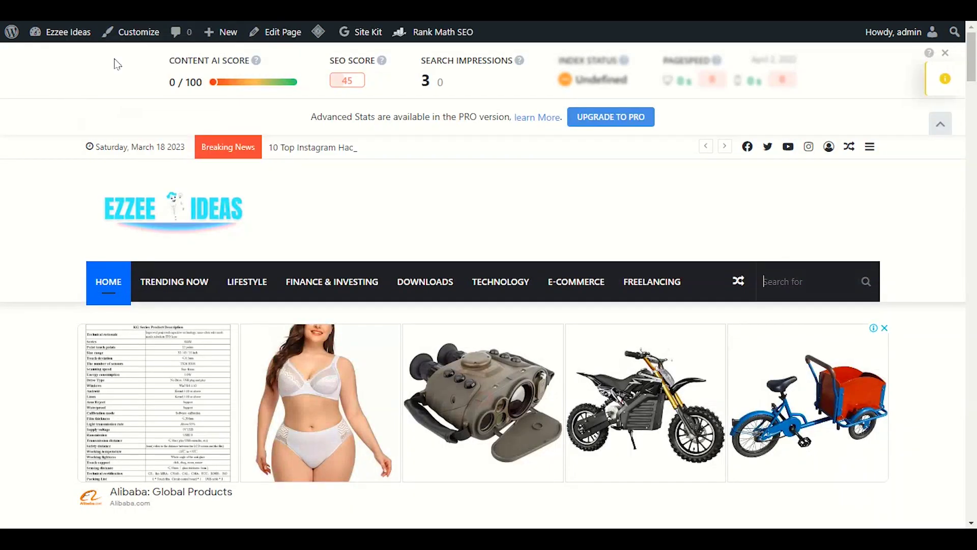
{"action": "right_click", "coordinate": [117, 65]}
{"action": "left_click", "coordinate": [143, 103]}
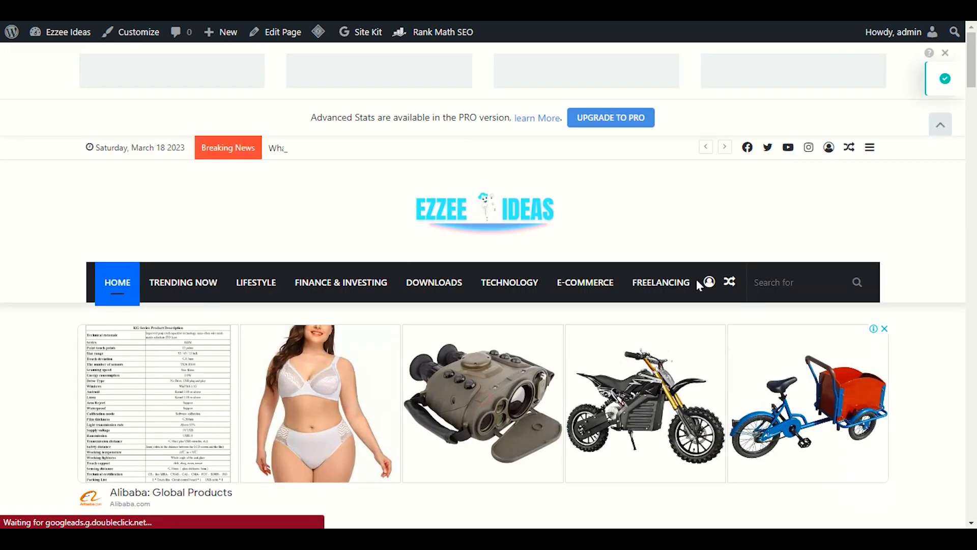
{"action": "mouse_move", "coordinate": [707, 284]}
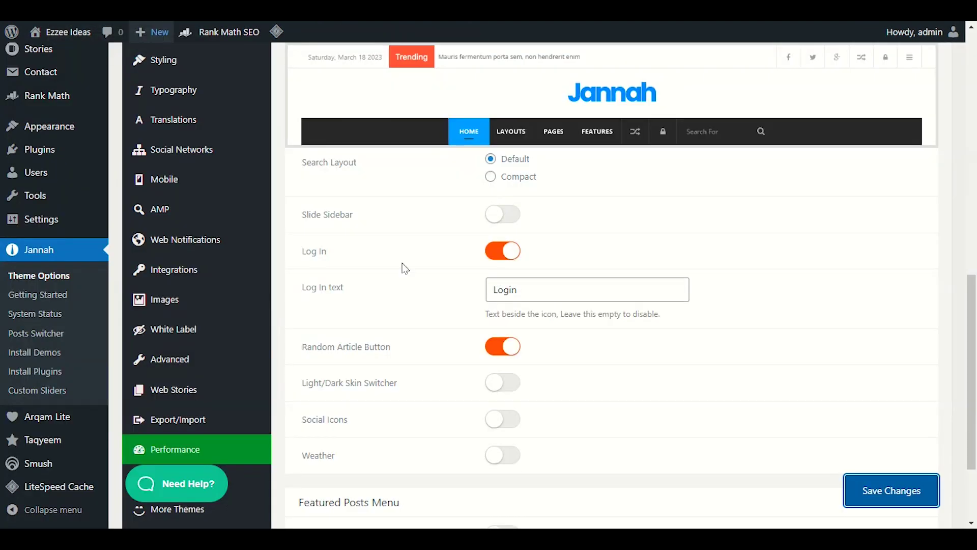
Disable the Log In component of the main navigation, save the changes and check the random article icon on the live site
{"action": "left_click", "coordinate": [496, 258]}
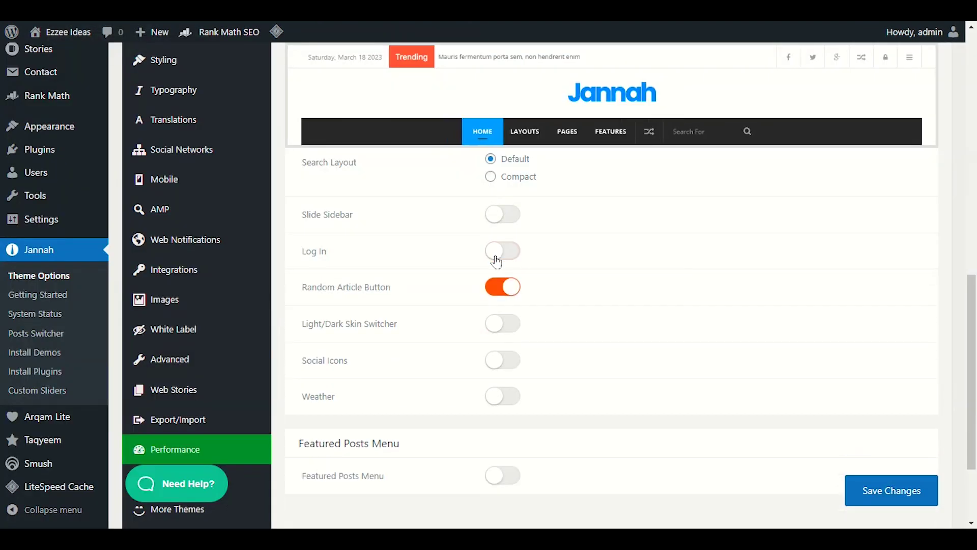
{"action": "left_click", "coordinate": [862, 492]}
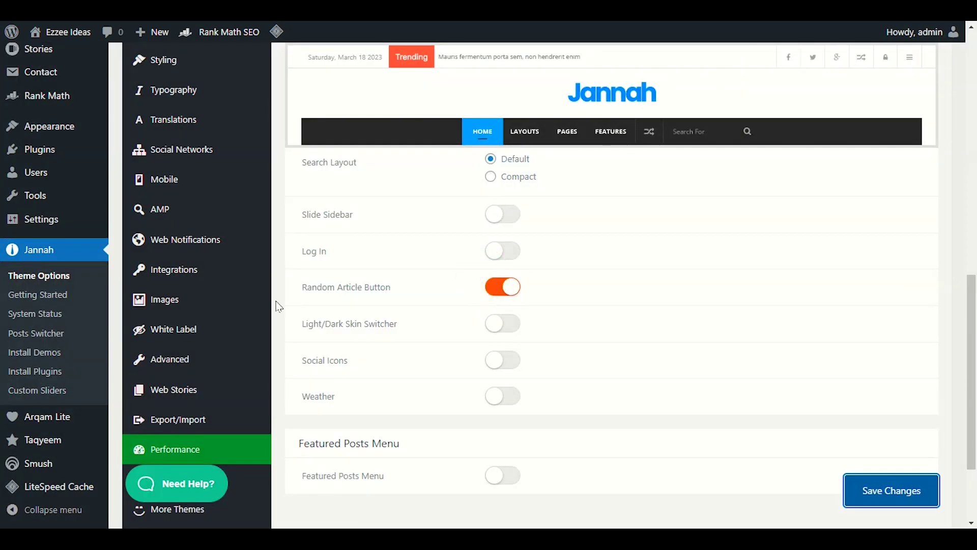
{"action": "left_click_drag", "start_coordinate": [393, 294], "coordinate": [306, 298]}
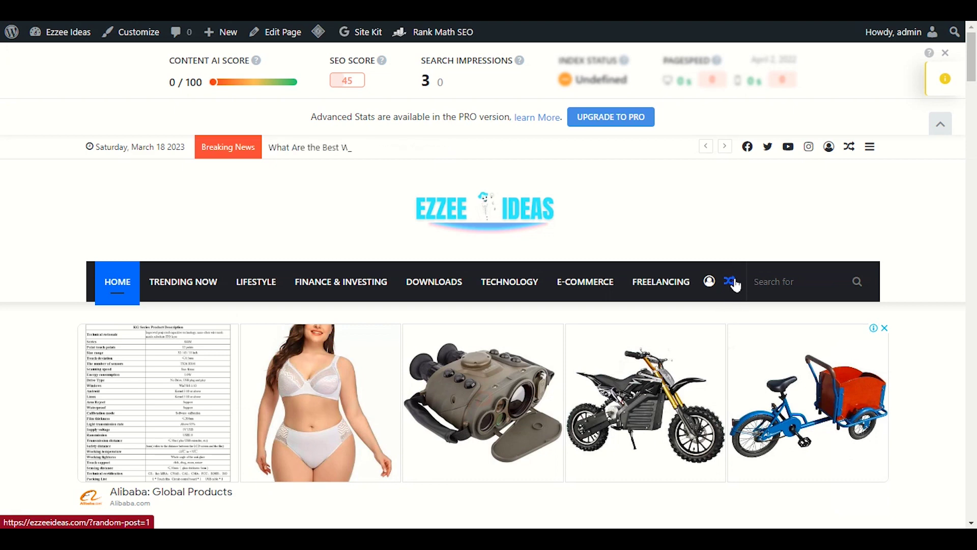
{"action": "left_click", "coordinate": [735, 284]}
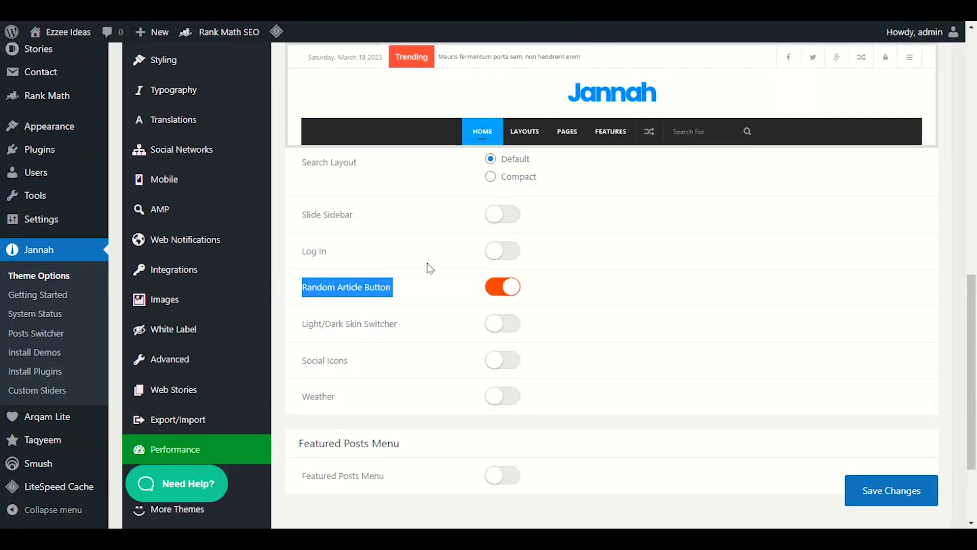
Enable the Light/Dark Skin Switcher component of the main navigation and save the changes
{"action": "scroll", "coordinate": [430, 269], "scroll_direction": "down", "scroll_amount": 1}
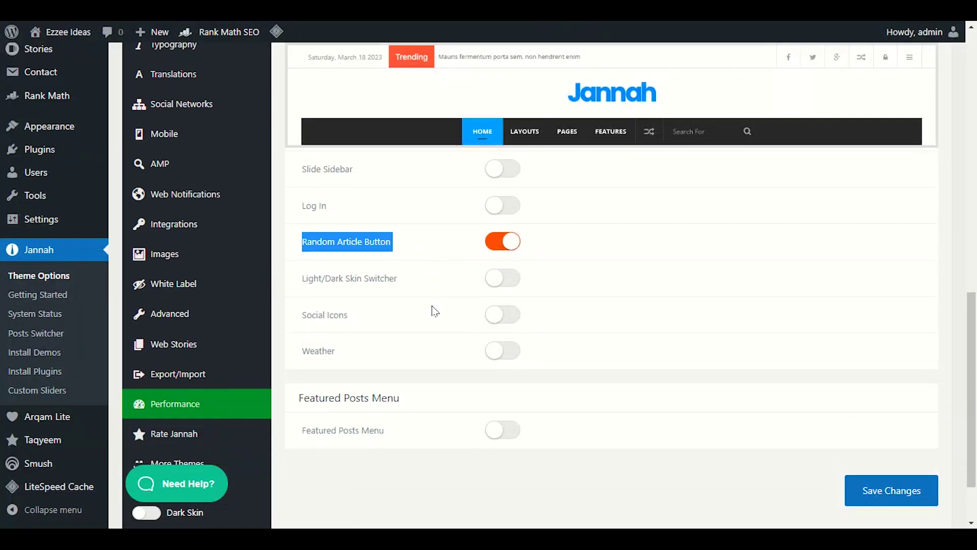
{"action": "left_click", "coordinate": [382, 301]}
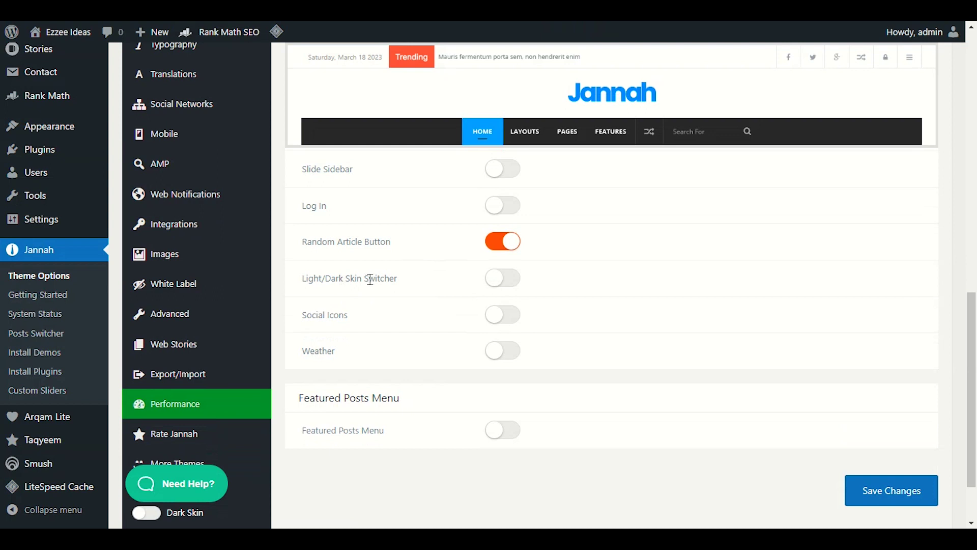
{"action": "left_click", "coordinate": [501, 282]}
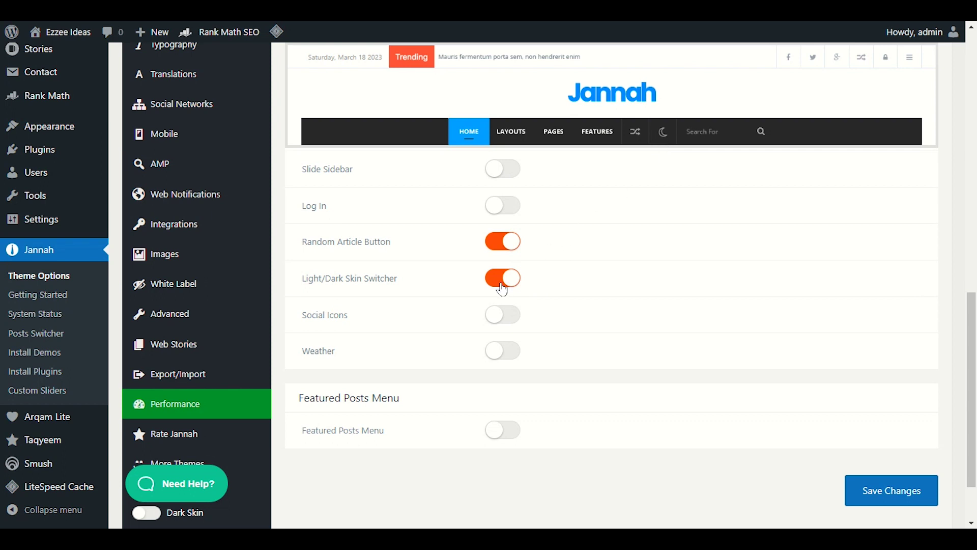
{"action": "left_click", "coordinate": [905, 496]}
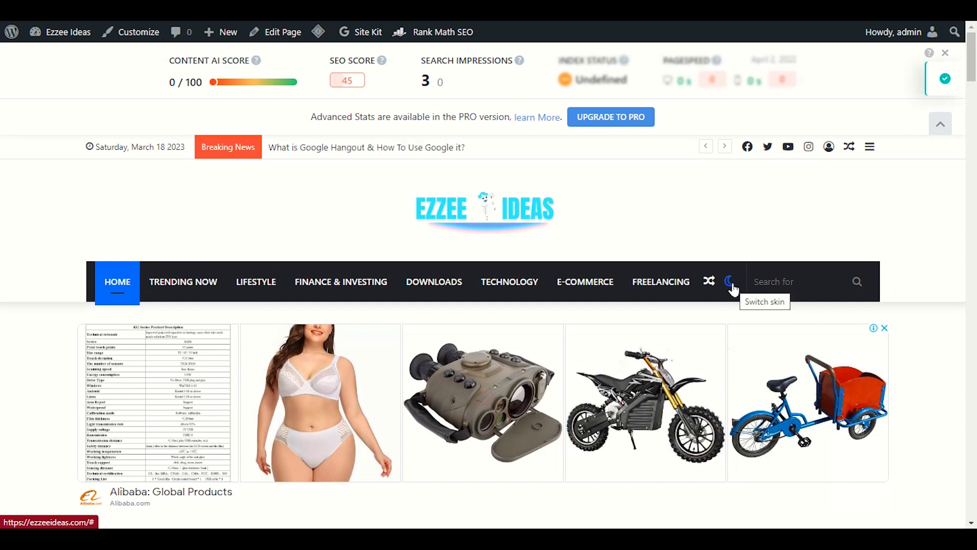
Test the skin switcher in the live site's main navigation by toggling between the dark and light skins
{"action": "left_click", "coordinate": [729, 282]}
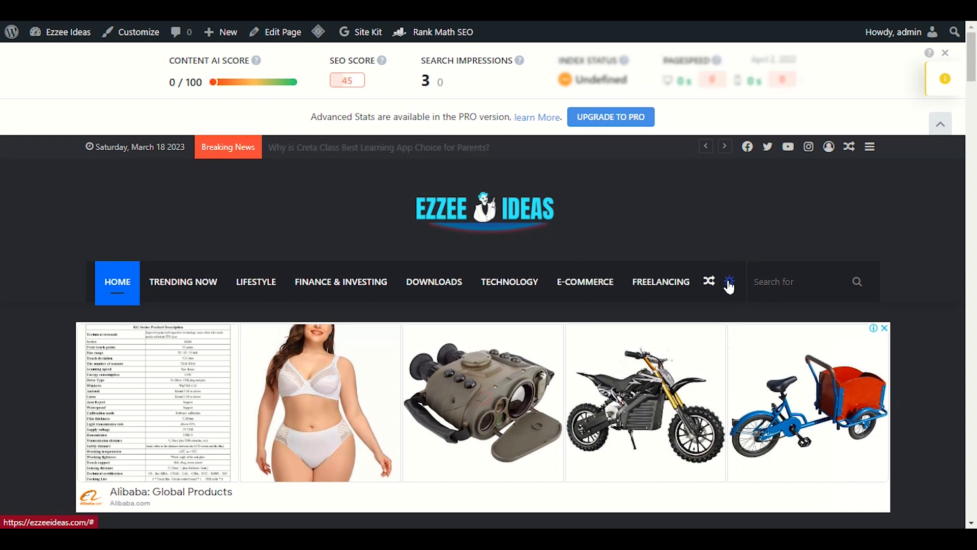
{"action": "left_click", "coordinate": [729, 281]}
{"action": "left_click", "coordinate": [728, 284]}
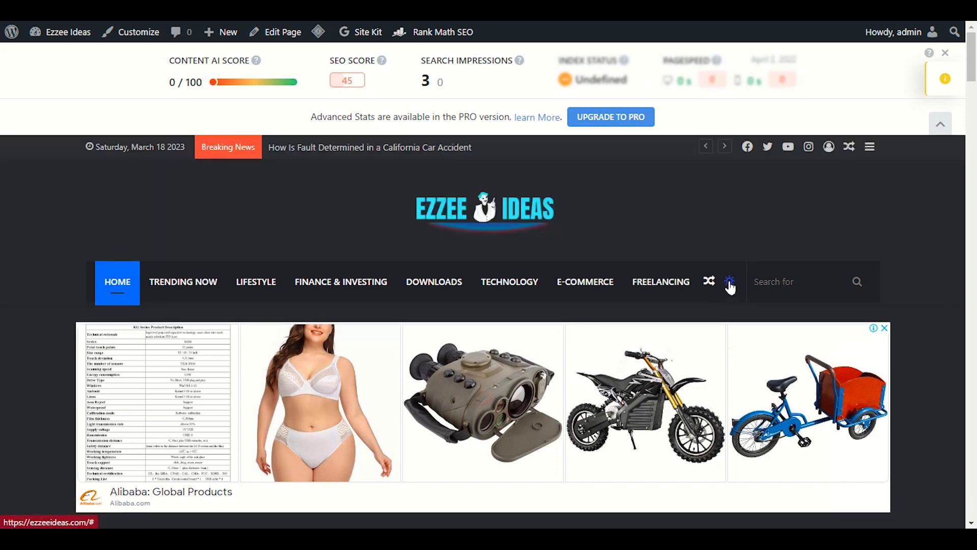
{"action": "left_click", "coordinate": [728, 285]}
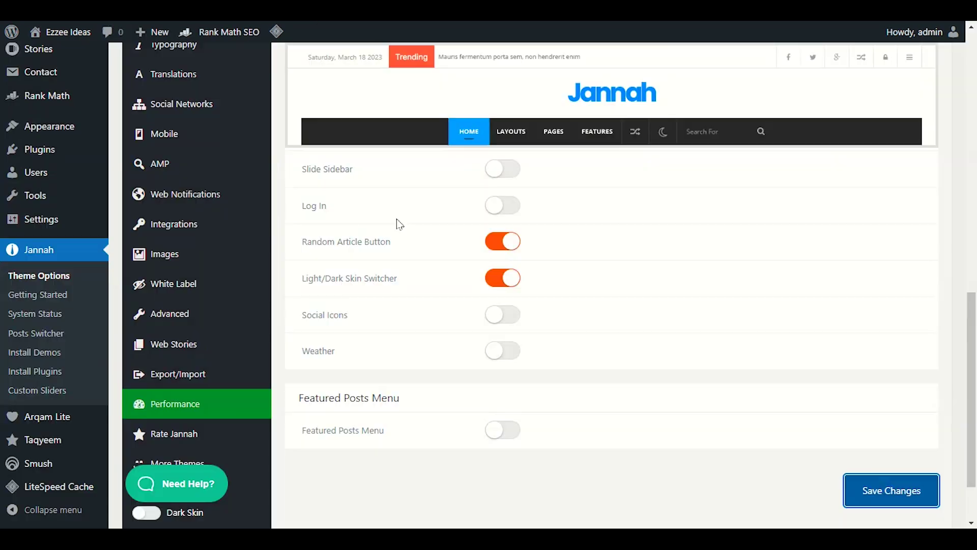
Save the main navigation settings and open the Secondary Nav Settings
{"action": "scroll", "coordinate": [506, 279], "scroll_direction": "down", "scroll_amount": 2}
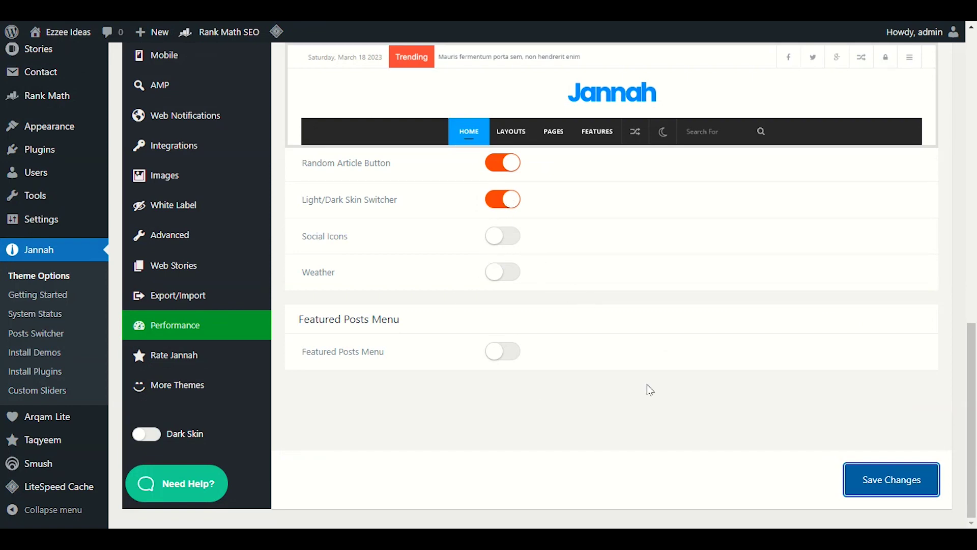
{"action": "left_click", "coordinate": [892, 478]}
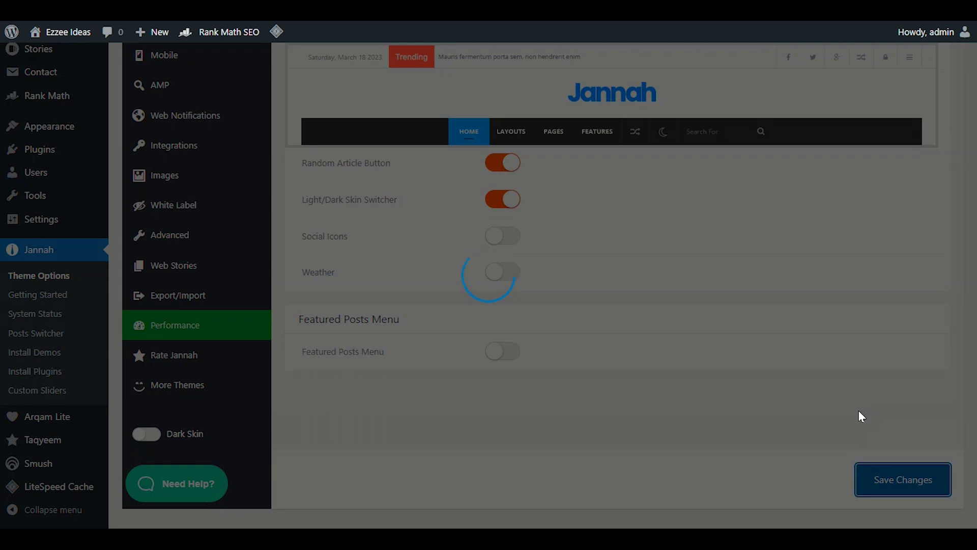
{"action": "scroll", "coordinate": [768, 362], "scroll_direction": "up", "scroll_amount": 20}
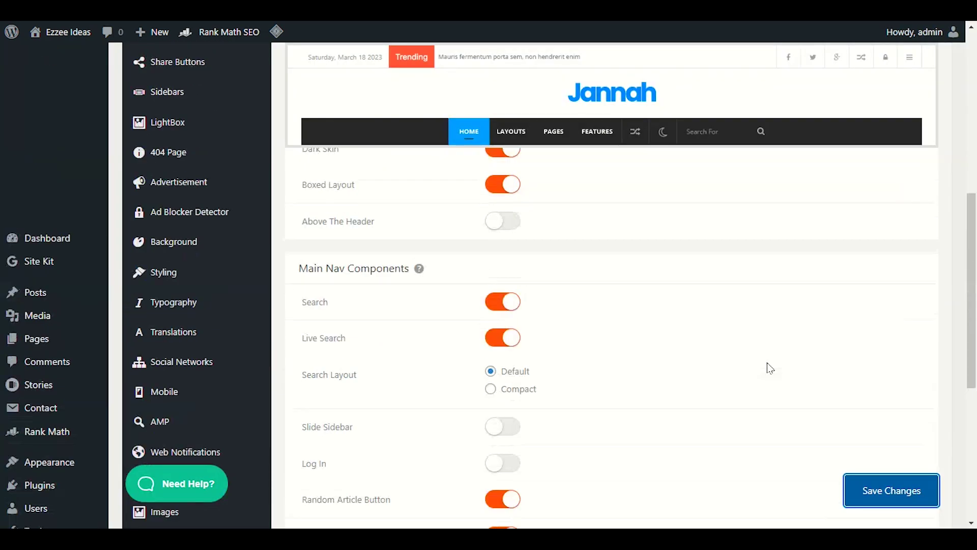
{"action": "scroll", "coordinate": [767, 362], "scroll_direction": "down", "scroll_amount": 5}
{"action": "left_click", "coordinate": [584, 225]}
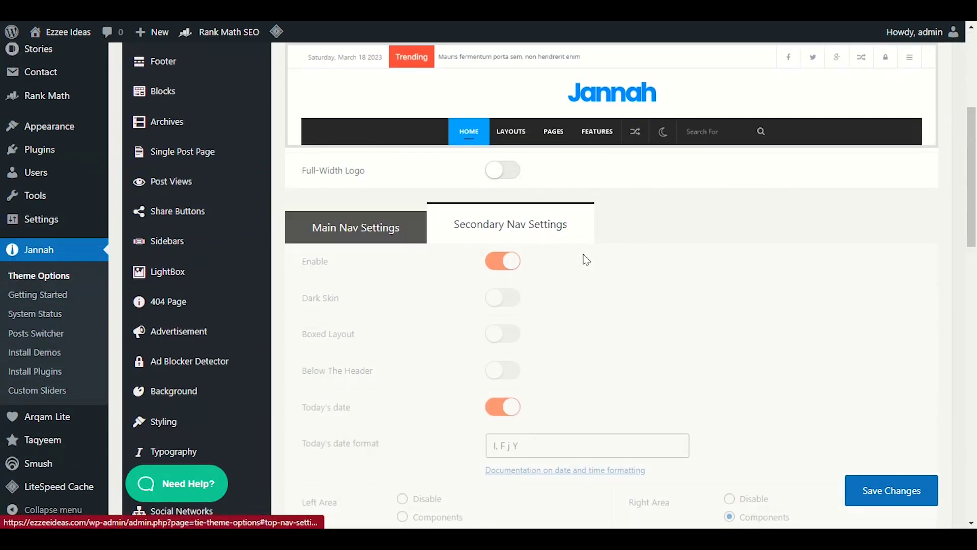
Review the Secondary Nav Settings and Secondary Nav Components, comparing them with the bar above the live site's logo
{"action": "scroll", "coordinate": [602, 266], "scroll_direction": "down", "scroll_amount": 2}
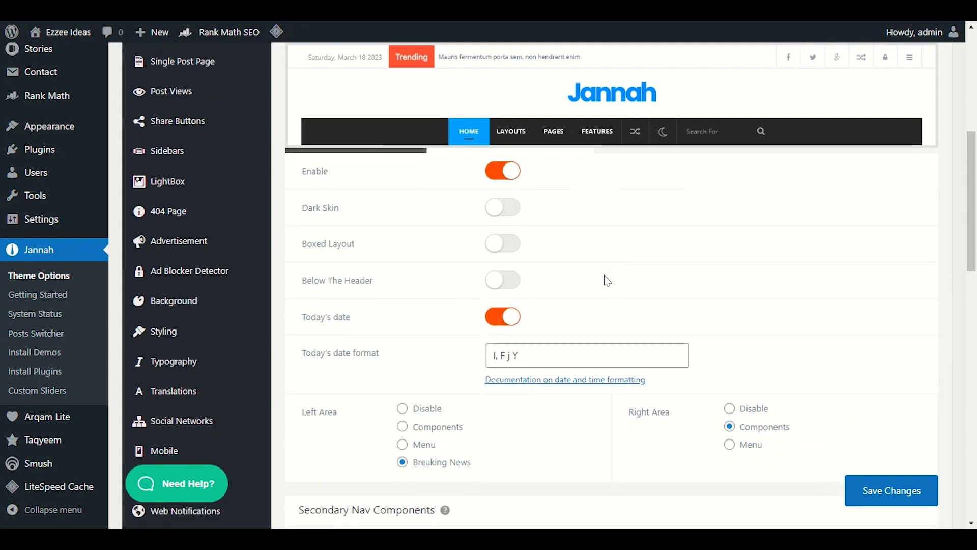
{"action": "scroll", "coordinate": [603, 275], "scroll_direction": "up", "scroll_amount": 1}
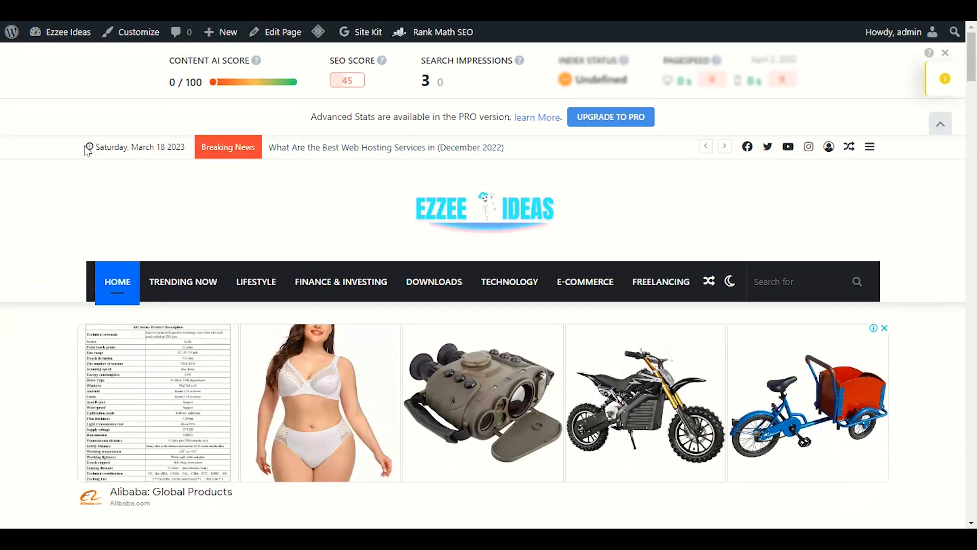
{"action": "left_click_drag", "start_coordinate": [86, 150], "coordinate": [916, 158]}
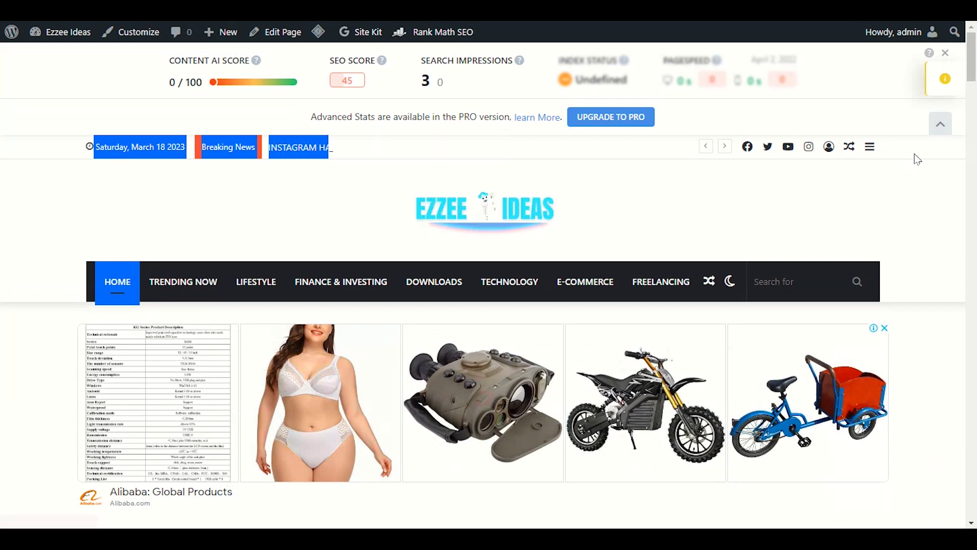
{"action": "left_click", "coordinate": [350, 167]}
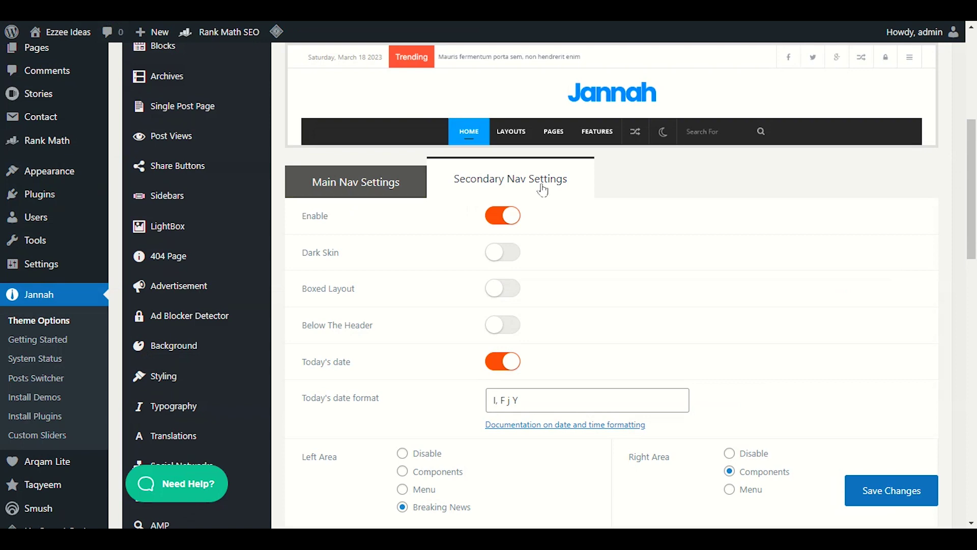
{"action": "scroll", "coordinate": [370, 380], "scroll_direction": "down", "scroll_amount": 5}
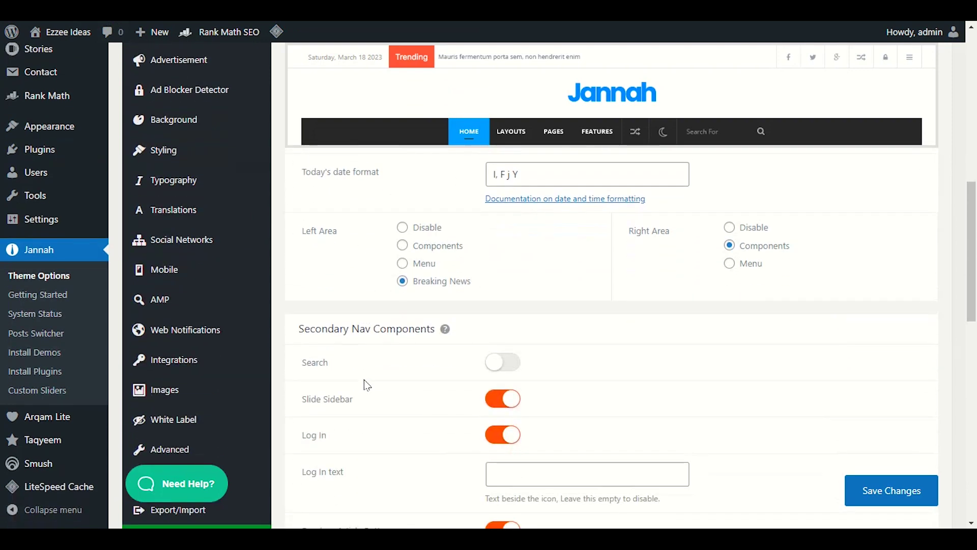
{"action": "scroll", "coordinate": [403, 289], "scroll_direction": "up", "scroll_amount": 5}
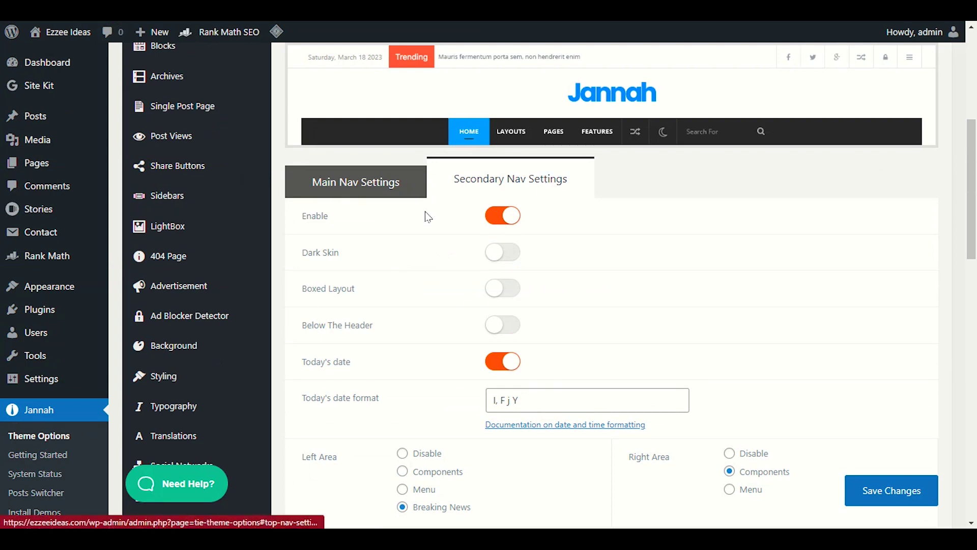
Disable the secondary navigation, save the changes and reload the live site
{"action": "left_click", "coordinate": [502, 217]}
{"action": "left_click", "coordinate": [879, 491]}
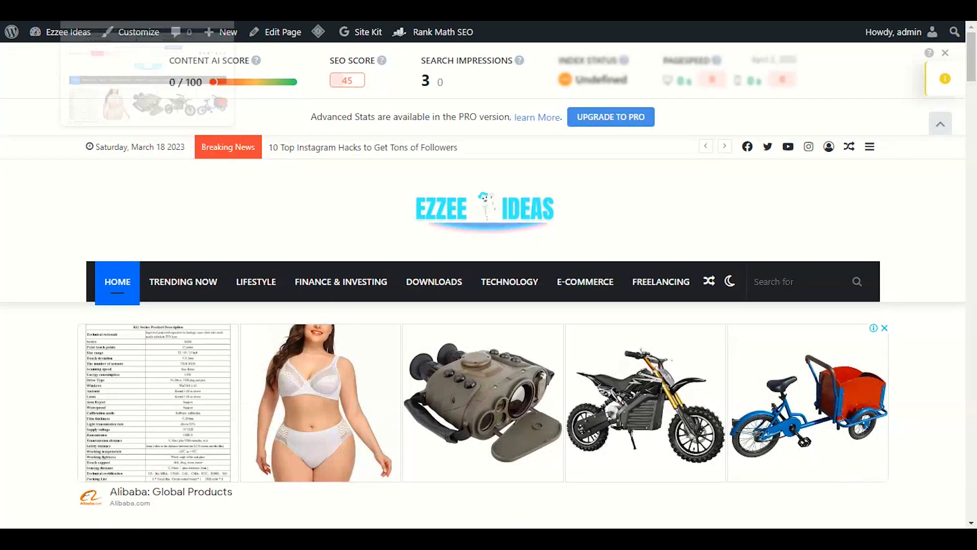
{"action": "left_click_drag", "start_coordinate": [414, 150], "coordinate": [145, 169]}
{"action": "left_click", "coordinate": [145, 169]}
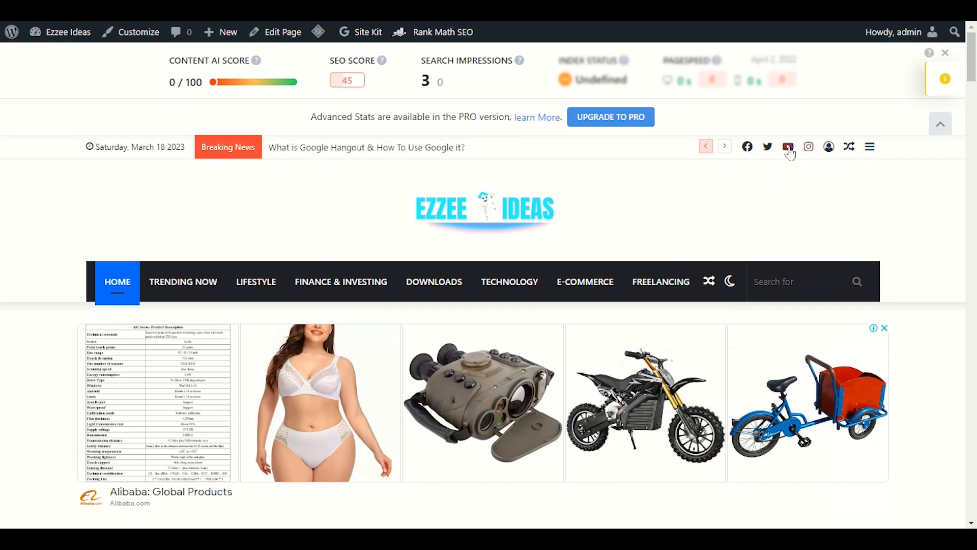
{"action": "right_click", "coordinate": [266, 203]}
{"action": "left_click", "coordinate": [297, 247]}
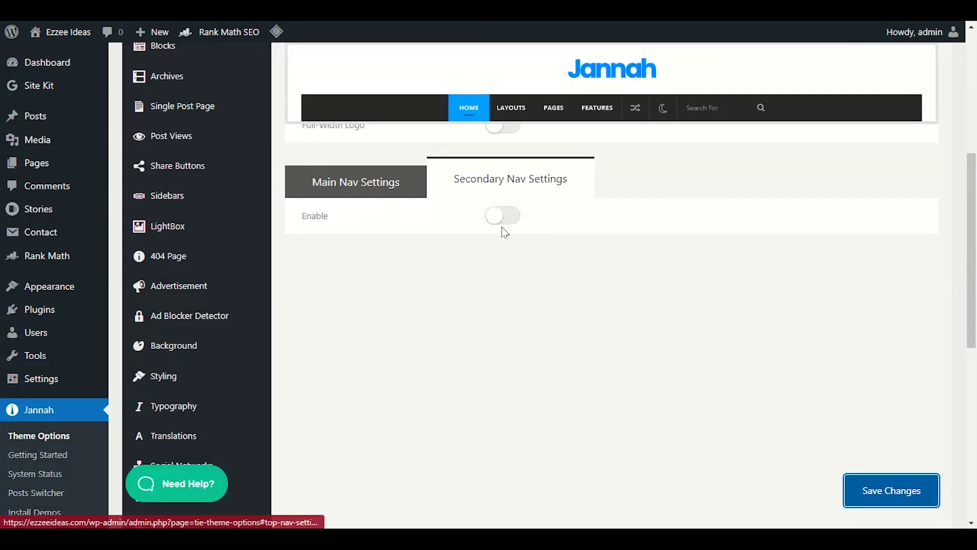
Enable the secondary navigation again, save the changes and reload the live site
{"action": "left_click", "coordinate": [502, 216]}
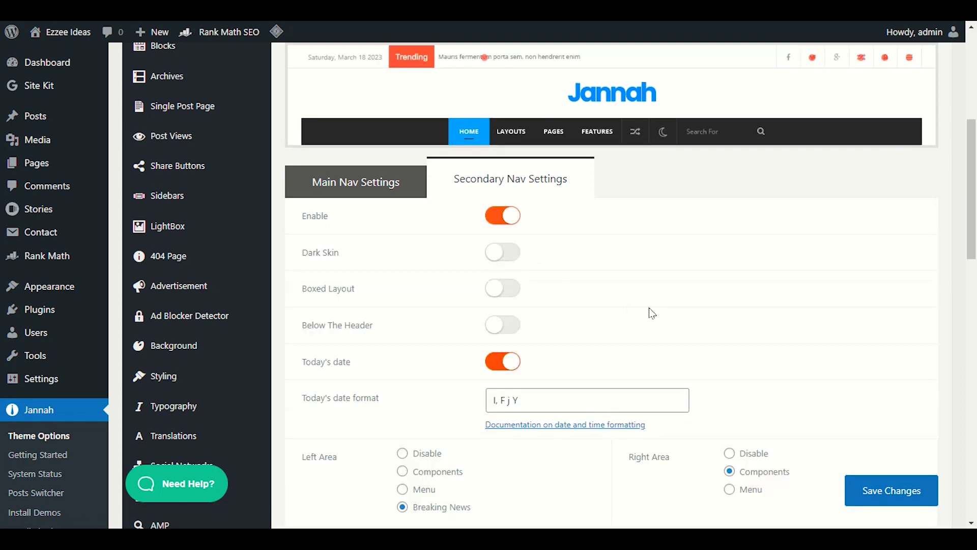
{"action": "left_click", "coordinate": [898, 488]}
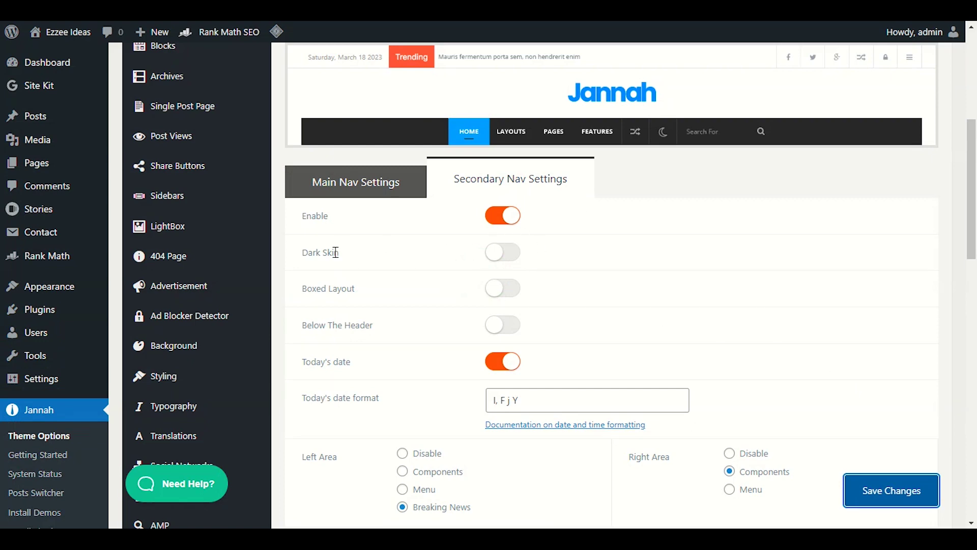
{"action": "left_click", "coordinate": [91, 33]}
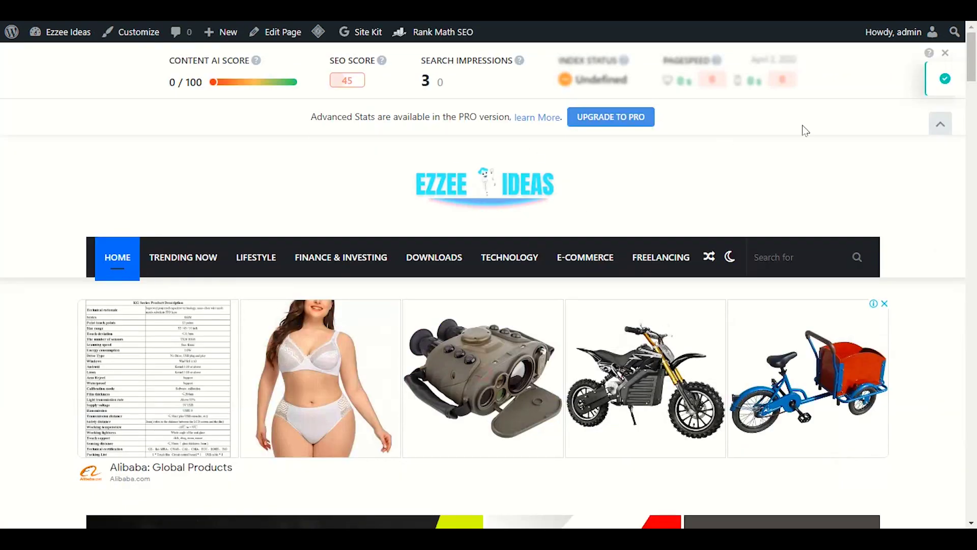
{"action": "right_click", "coordinate": [224, 124]}
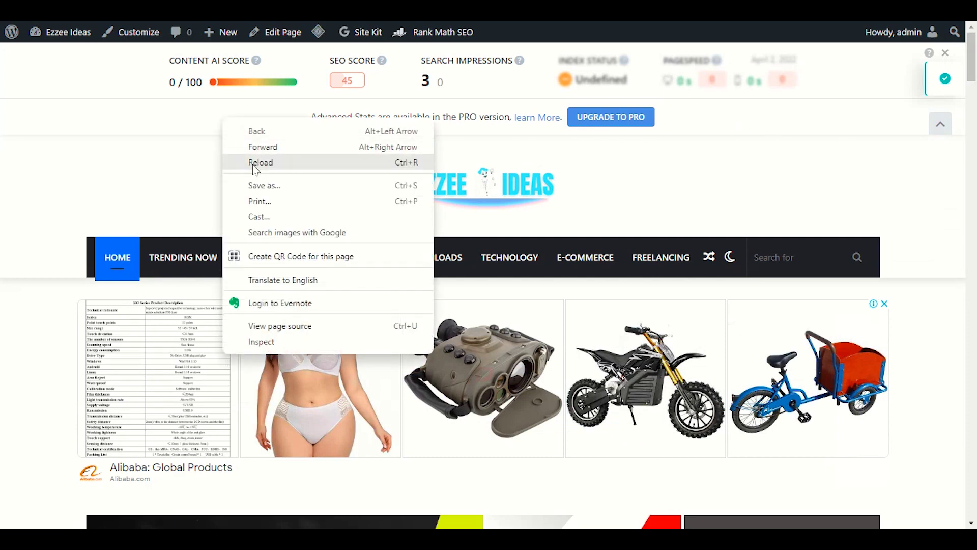
{"action": "left_click", "coordinate": [253, 162]}
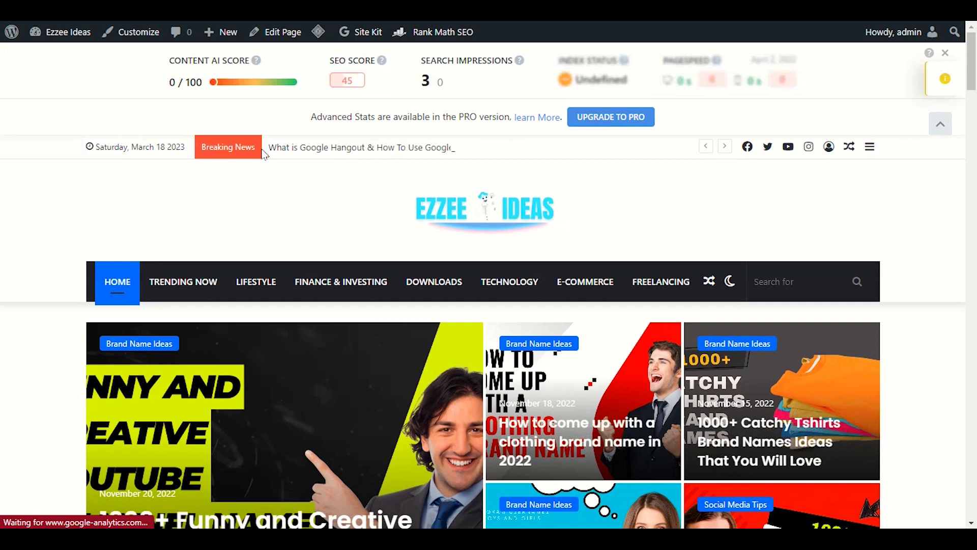
Examine the date, breaking news and icons in the live site's secondary navigation bar
{"action": "triple_click", "coordinate": [896, 154]}
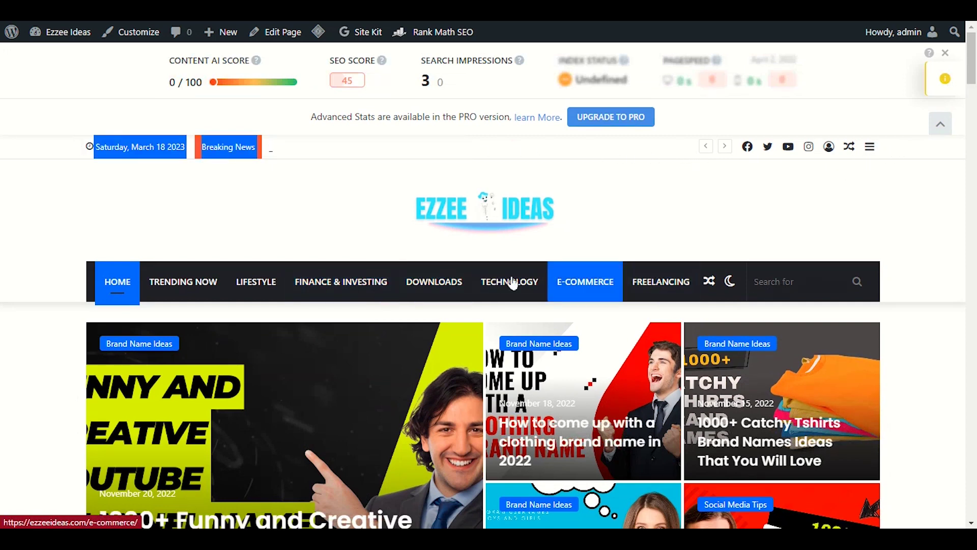
{"action": "left_click", "coordinate": [319, 177]}
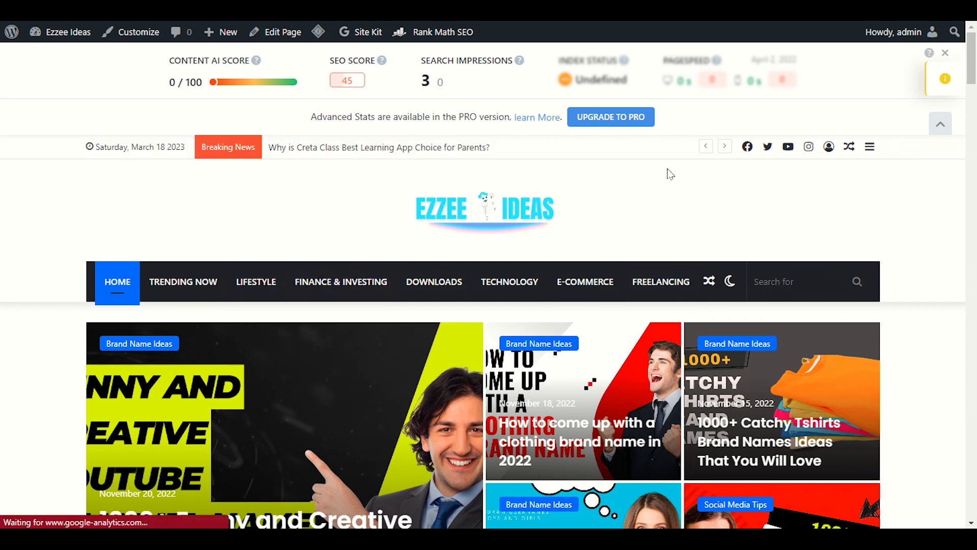
{"action": "left_click", "coordinate": [286, 153]}
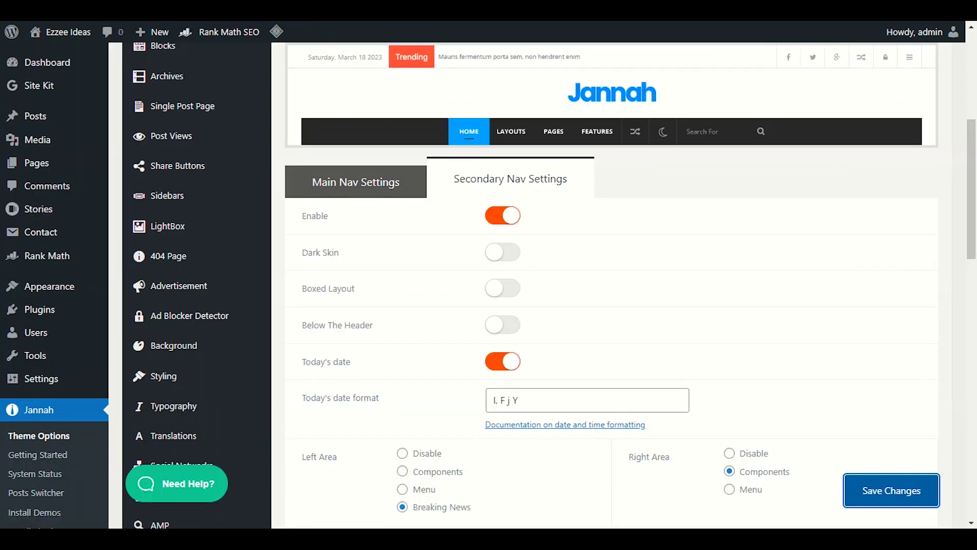
Enable Dark Skin for the secondary navigation, save the changes and reload the live site
{"action": "left_click", "coordinate": [504, 254]}
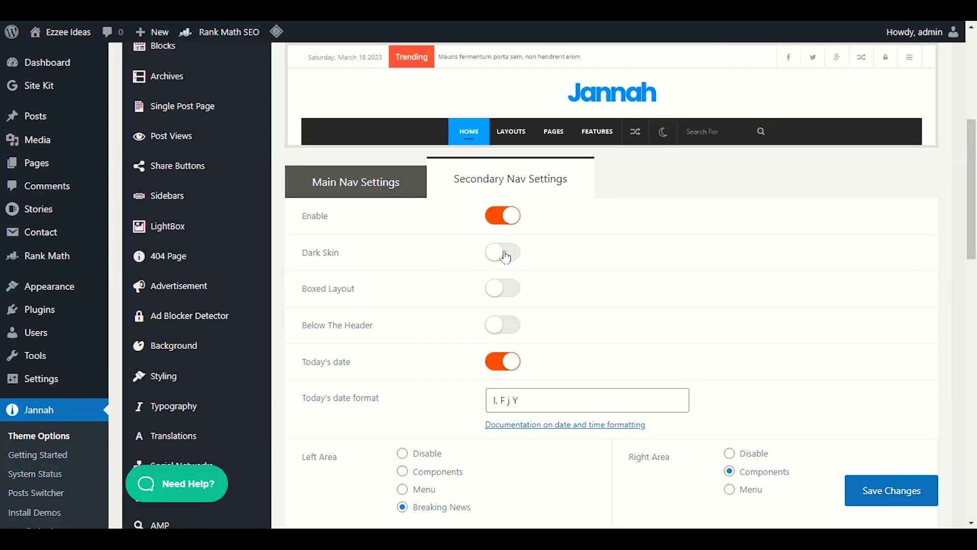
{"action": "left_click", "coordinate": [871, 482]}
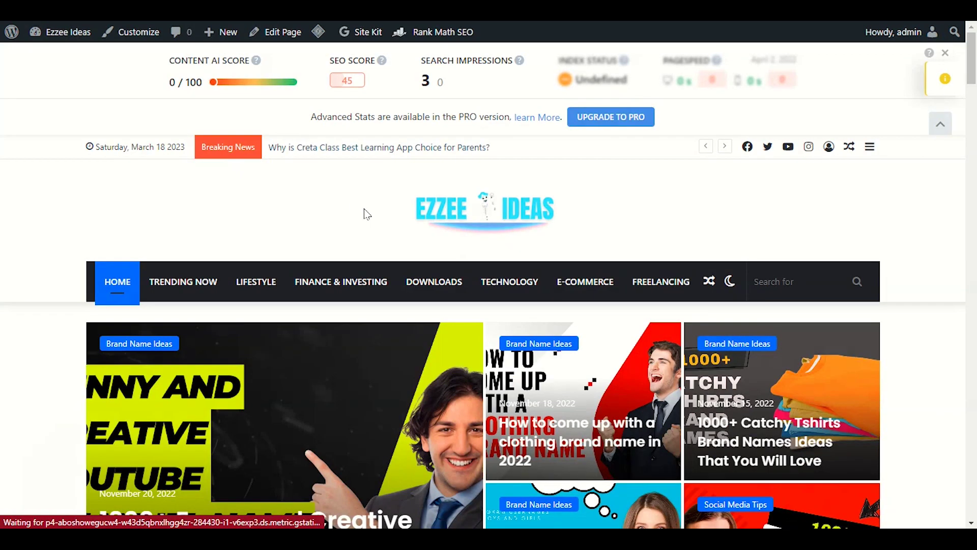
{"action": "right_click", "coordinate": [364, 209]}
{"action": "left_click", "coordinate": [386, 247]}
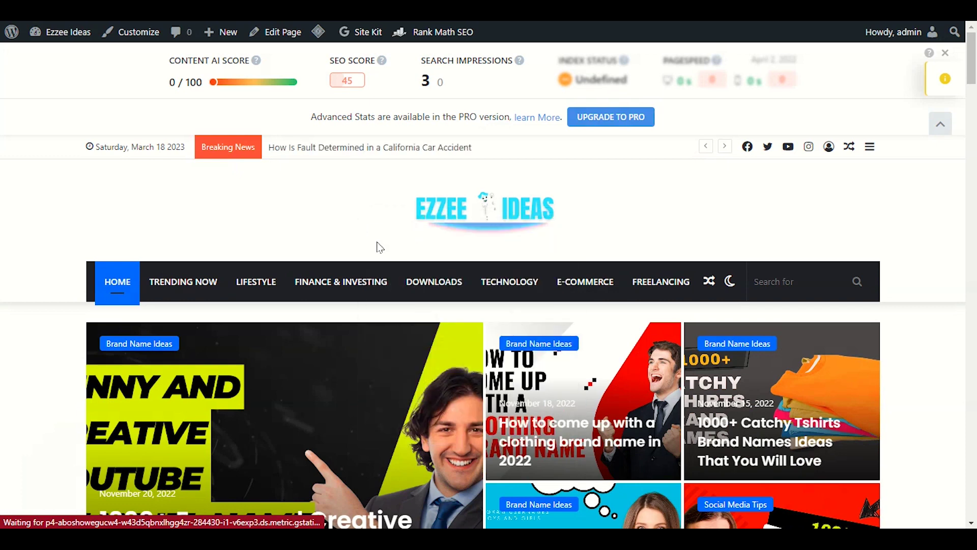
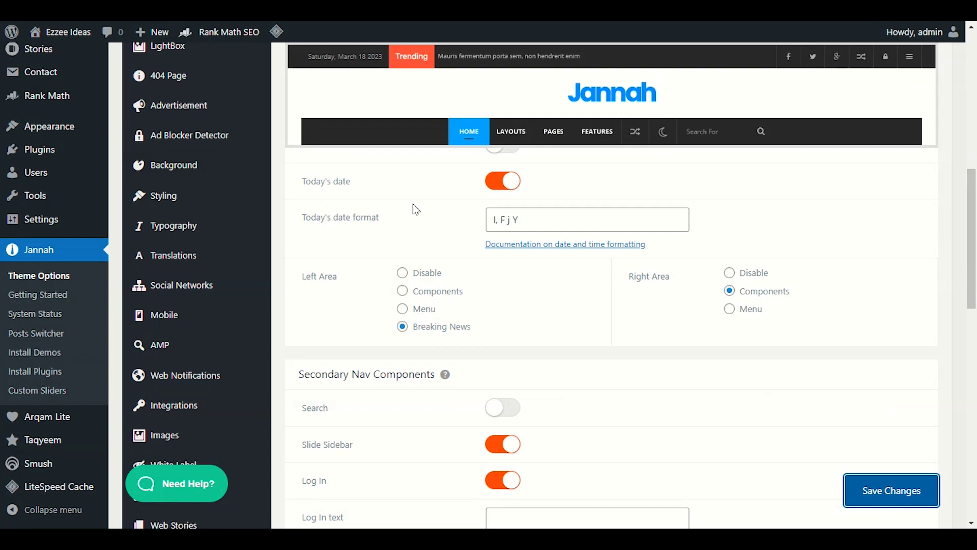
Examine the Secondary Nav Components settings and check the account menu and slide sidebar on the live site
{"action": "scroll", "coordinate": [416, 208], "scroll_direction": "down", "scroll_amount": 3}
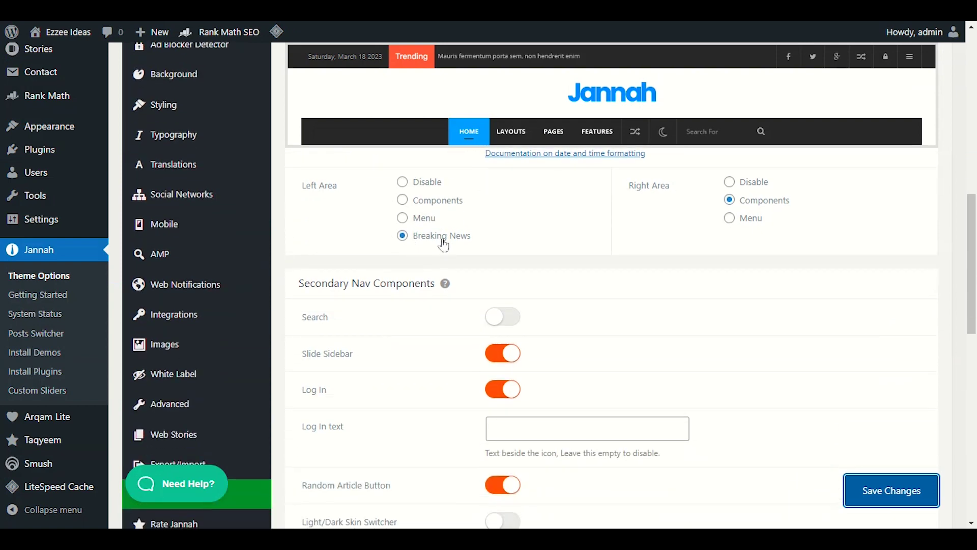
{"action": "scroll", "coordinate": [444, 246], "scroll_direction": "down", "scroll_amount": 3}
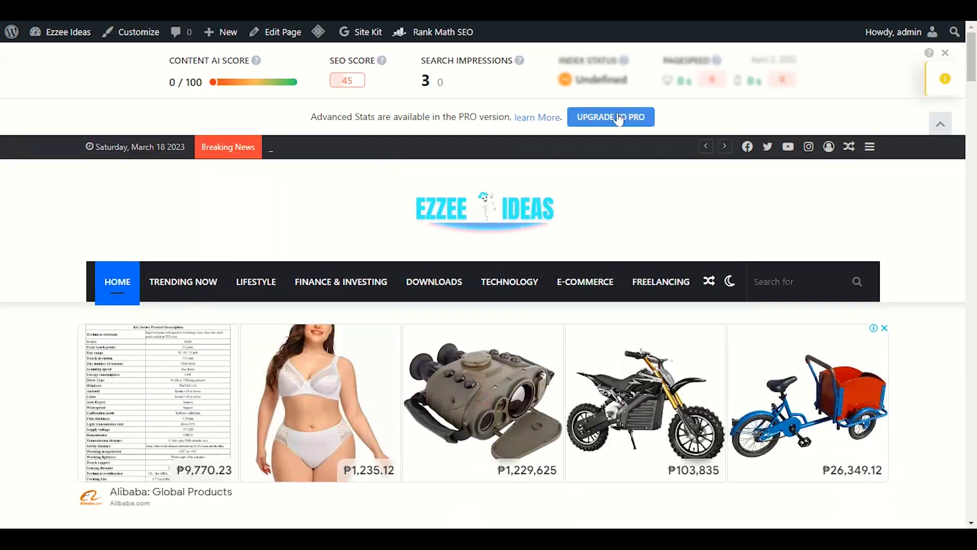
{"action": "mouse_move", "coordinate": [829, 147]}
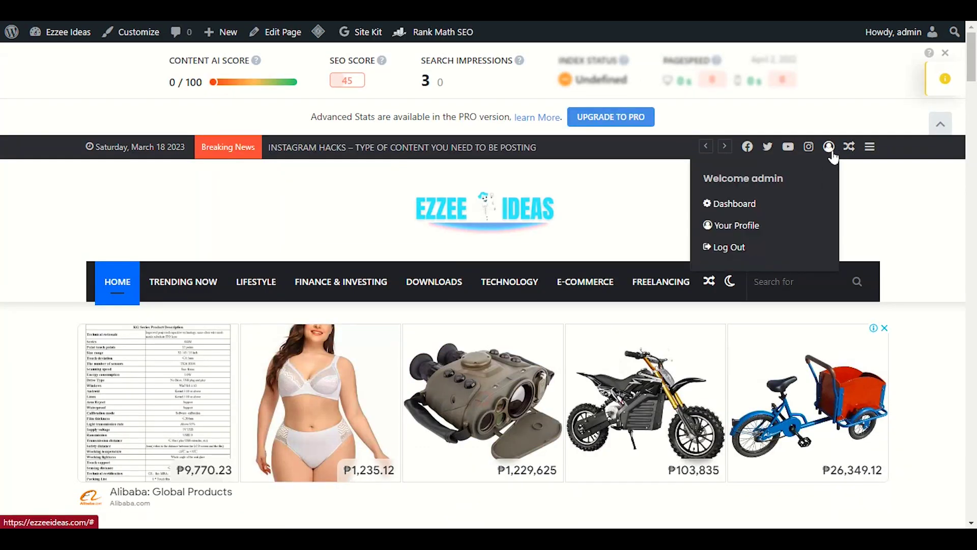
{"action": "left_click", "coordinate": [871, 148]}
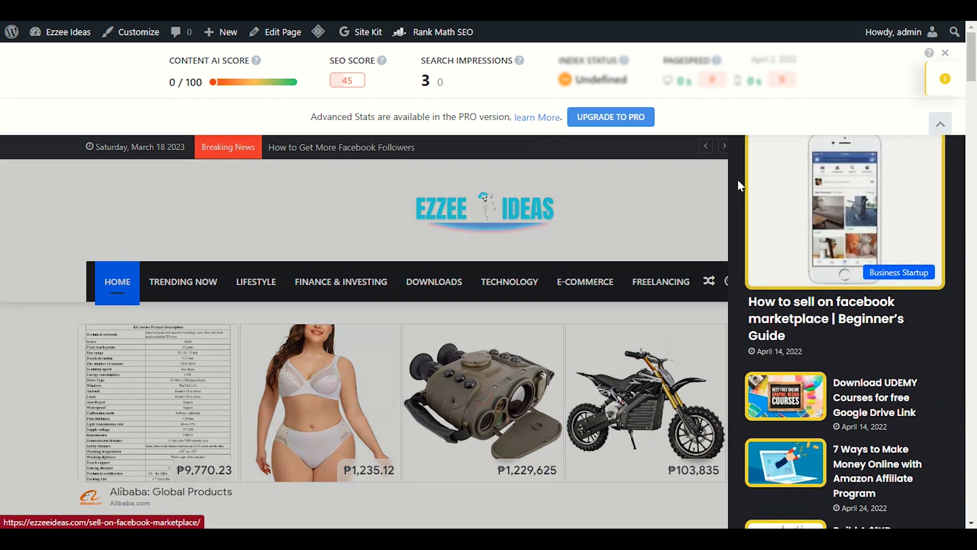
{"action": "left_click", "coordinate": [715, 193]}
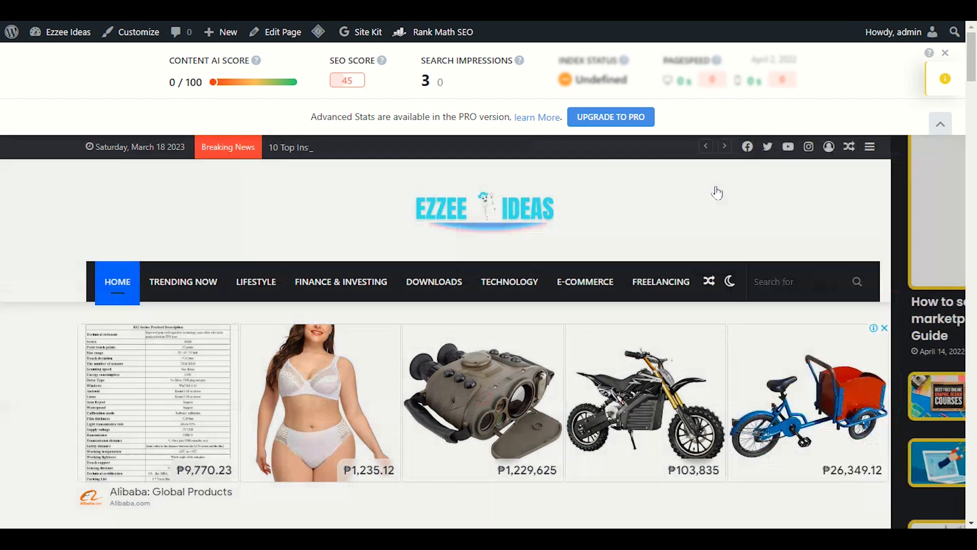
{"action": "left_click", "coordinate": [871, 149]}
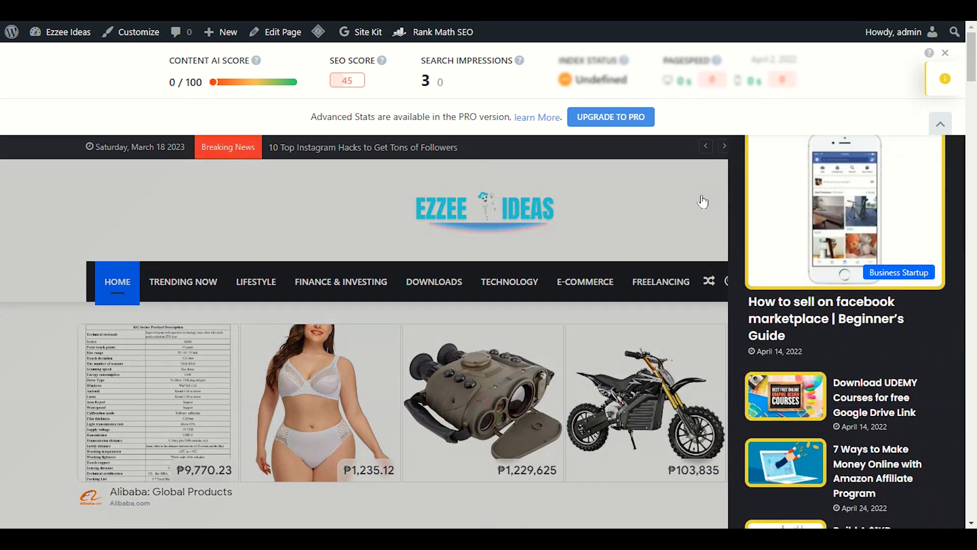
{"action": "left_click", "coordinate": [698, 202]}
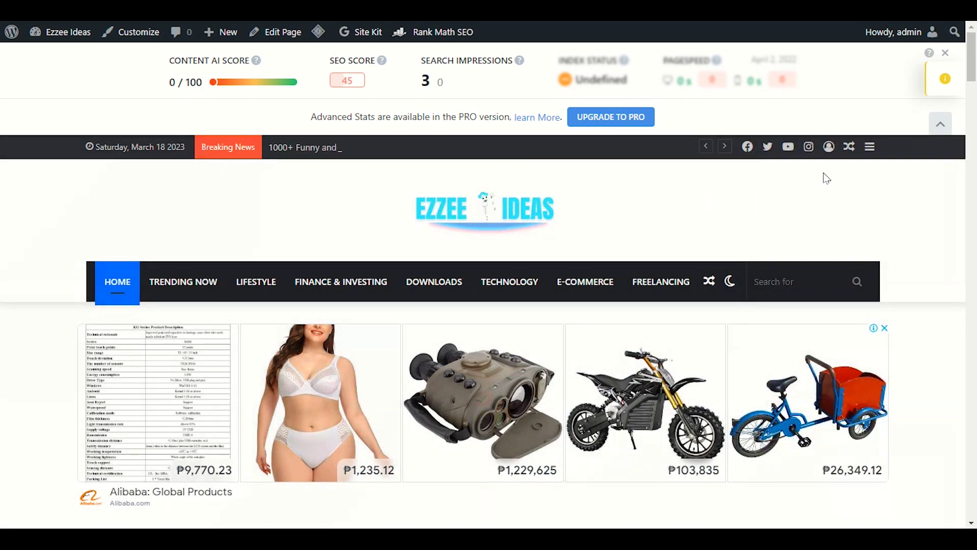
{"action": "left_click", "coordinate": [869, 149]}
{"action": "left_click", "coordinate": [665, 204]}
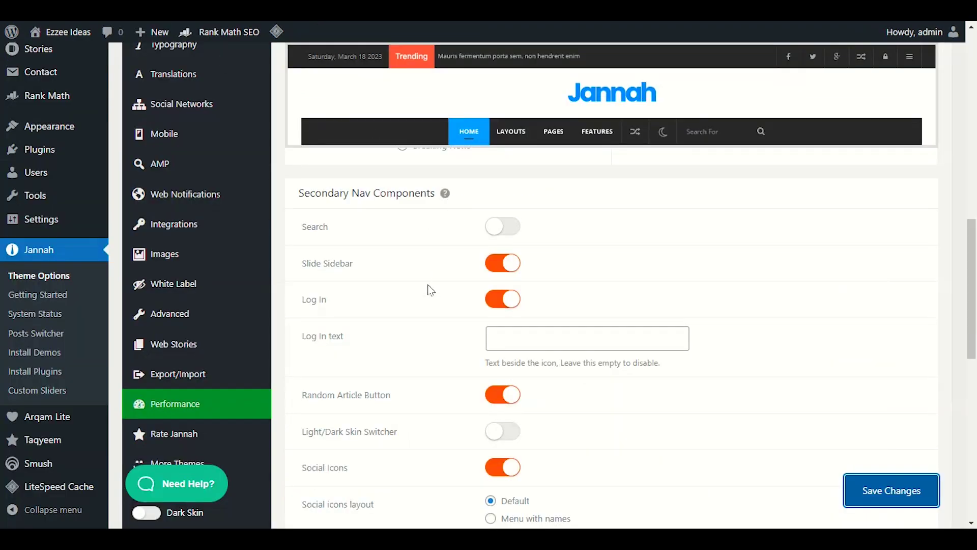
Disable the Log In and Random Article Button components of the secondary navigation and save the changes
{"action": "left_click", "coordinate": [432, 293]}
{"action": "left_click", "coordinate": [860, 489]}
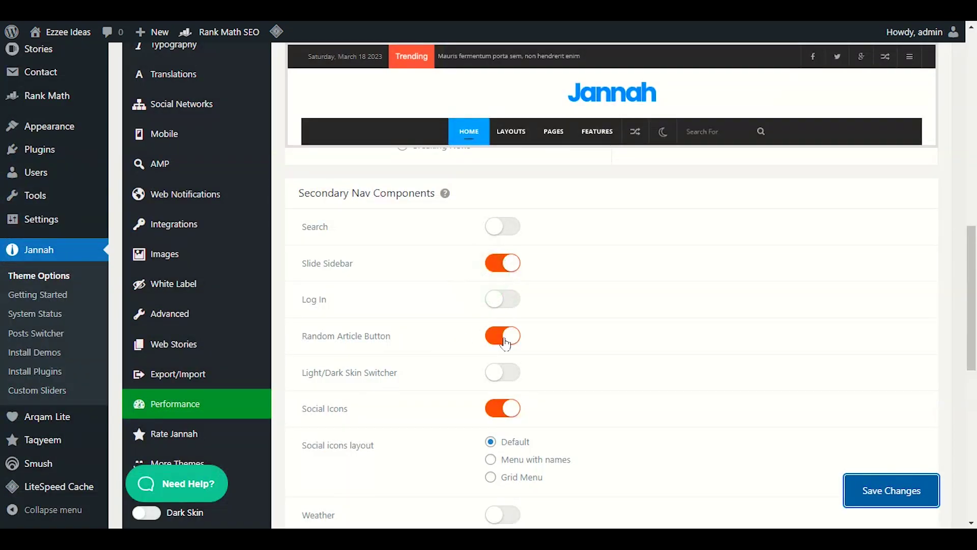
{"action": "left_click", "coordinate": [504, 340]}
{"action": "left_click", "coordinate": [855, 493]}
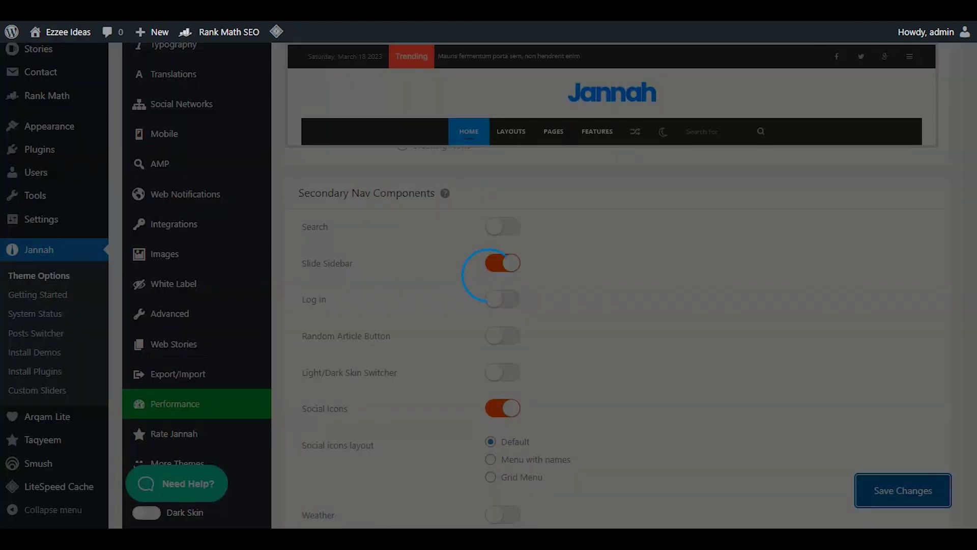
Go back one breaking news headline on the live site and examine the date and headline text in the secondary navigation bar
{"action": "scroll", "coordinate": [552, 253], "scroll_direction": "down", "scroll_amount": 3}
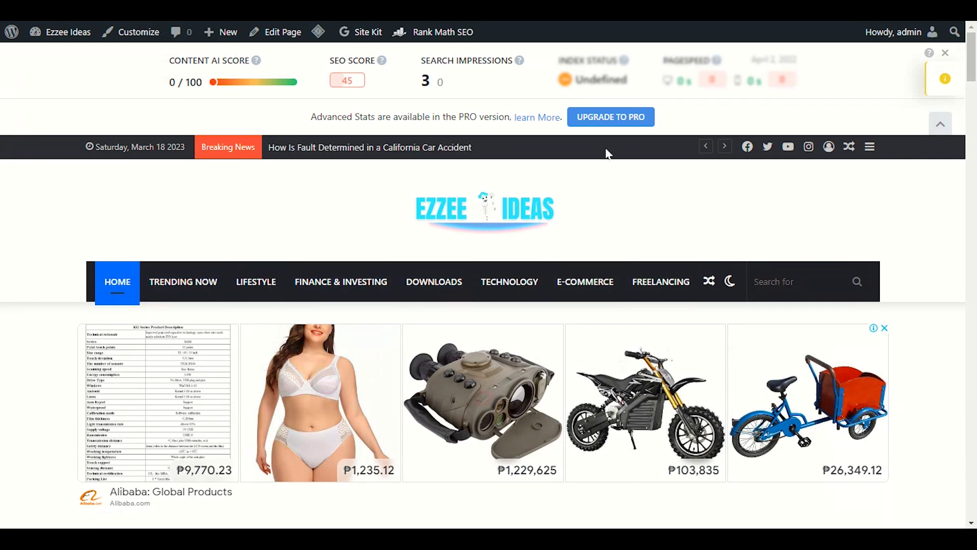
{"action": "left_click", "coordinate": [705, 147]}
{"action": "left_click_drag", "start_coordinate": [153, 144], "coordinate": [383, 152]}
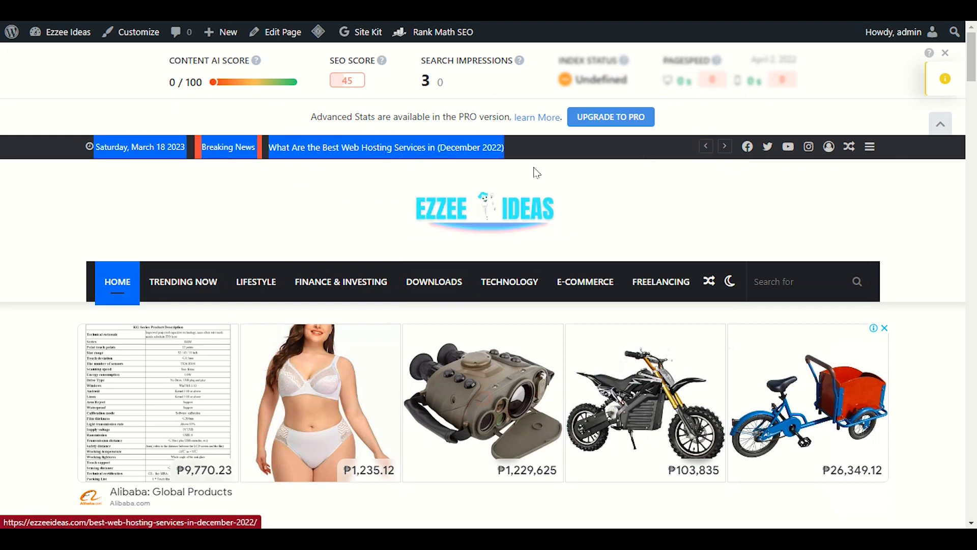
{"action": "left_click", "coordinate": [403, 166]}
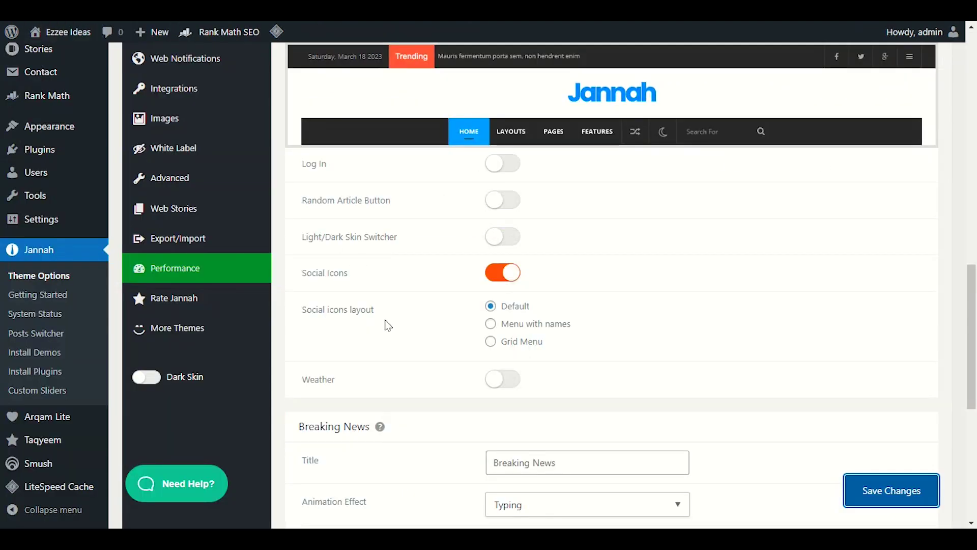
Review the social icons layout, Weather and Breaking News settings, from title and animation effect to number of posts, against the live headline ticker
{"action": "scroll", "coordinate": [384, 322], "scroll_direction": "down", "scroll_amount": 3}
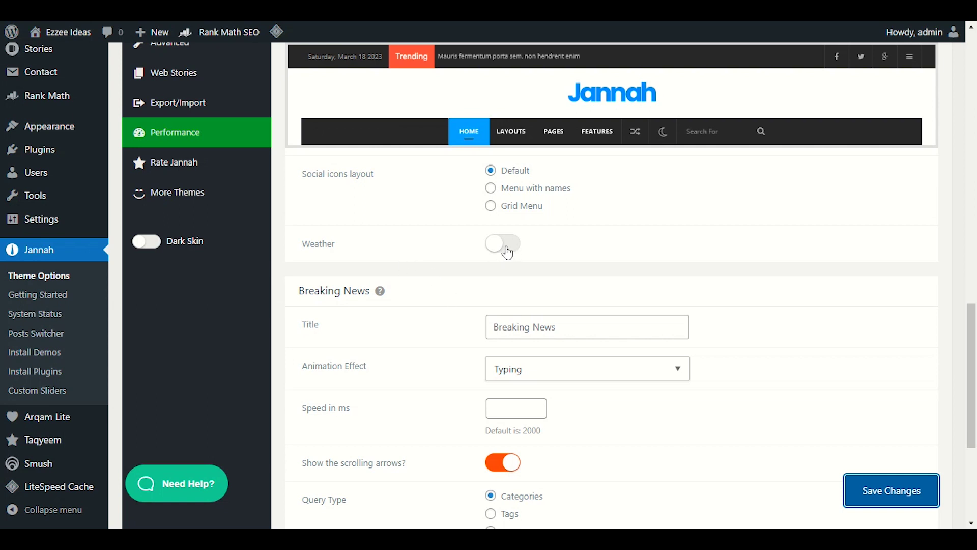
{"action": "scroll", "coordinate": [504, 257], "scroll_direction": "down", "scroll_amount": 2}
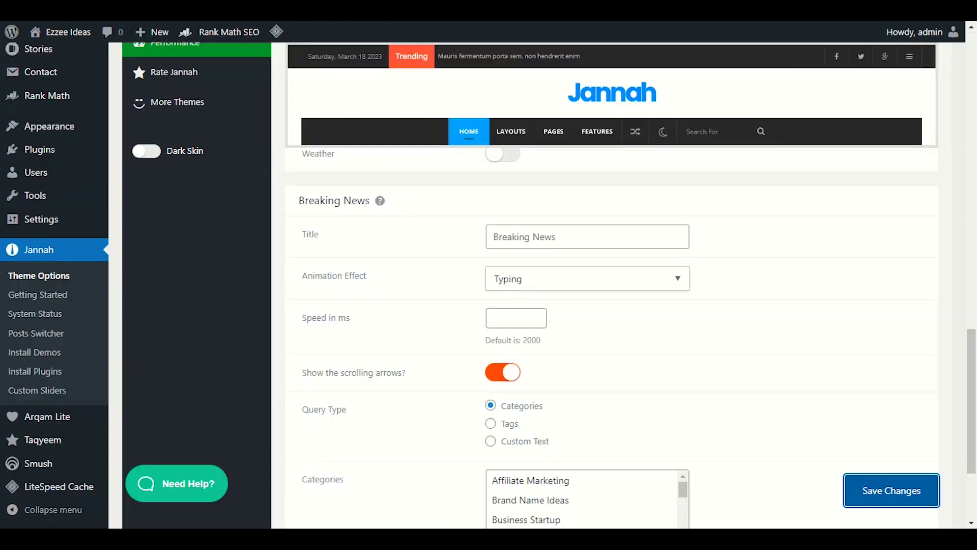
{"action": "left_click", "coordinate": [573, 234]}
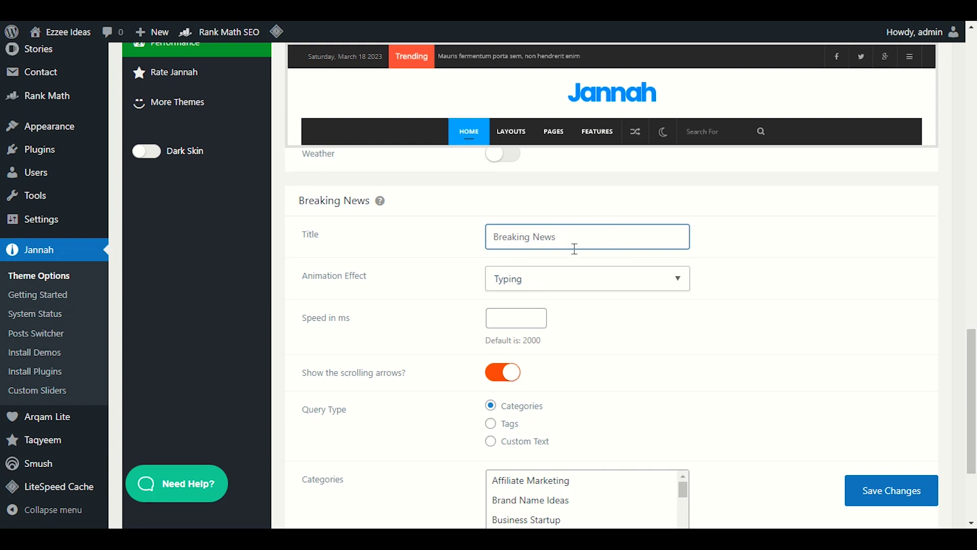
{"action": "scroll", "coordinate": [631, 371], "scroll_direction": "down", "scroll_amount": 2}
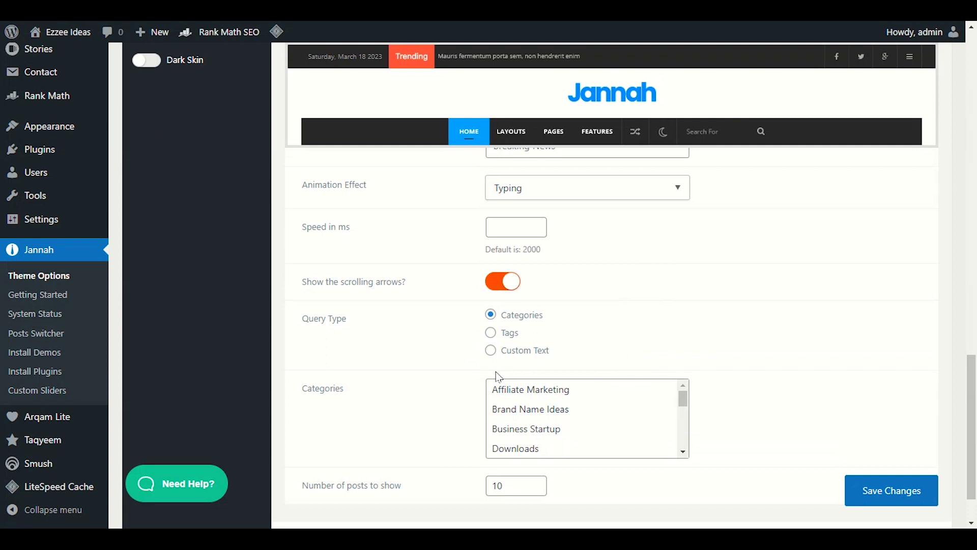
{"action": "scroll", "coordinate": [506, 392], "scroll_direction": "up", "scroll_amount": 1}
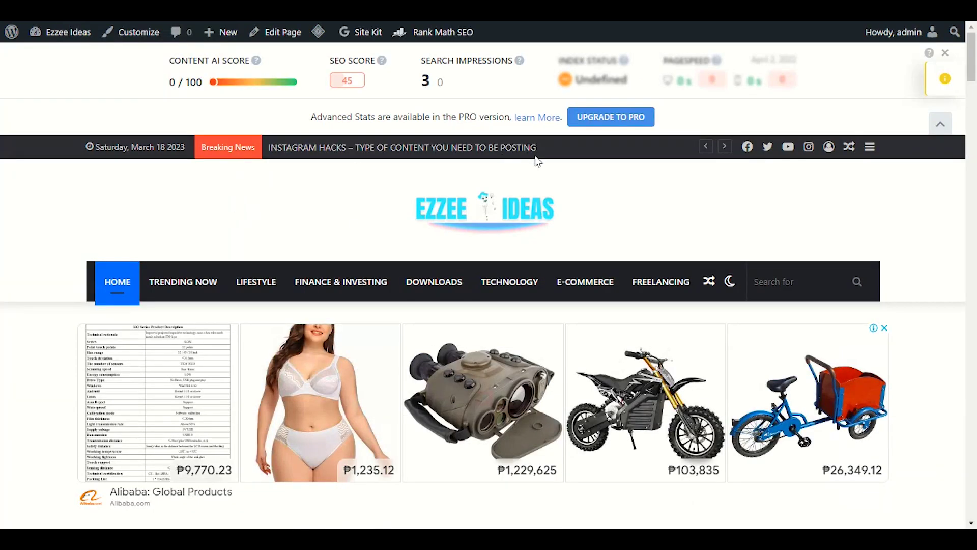
{"action": "left_click_drag", "start_coordinate": [553, 153], "coordinate": [217, 144]}
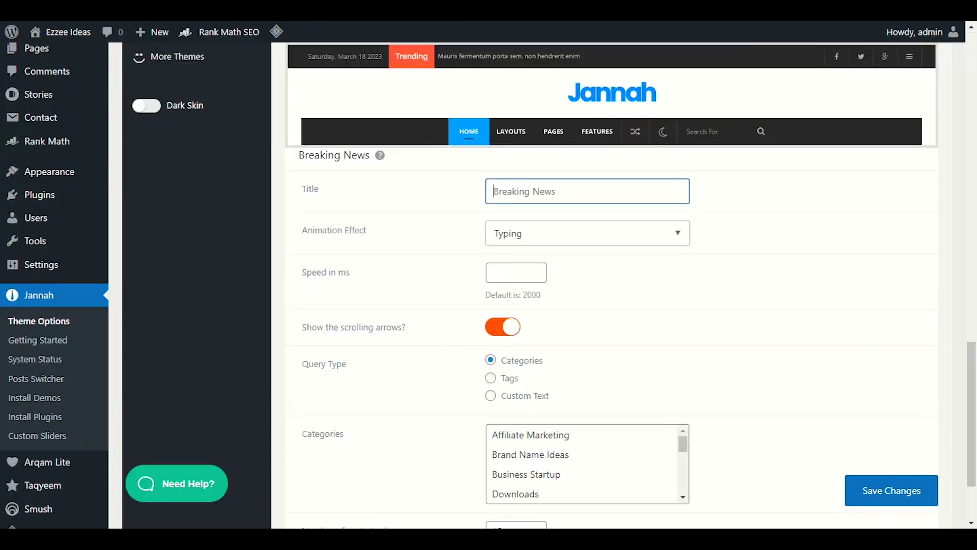
{"action": "scroll", "coordinate": [440, 255], "scroll_direction": "down", "scroll_amount": 2}
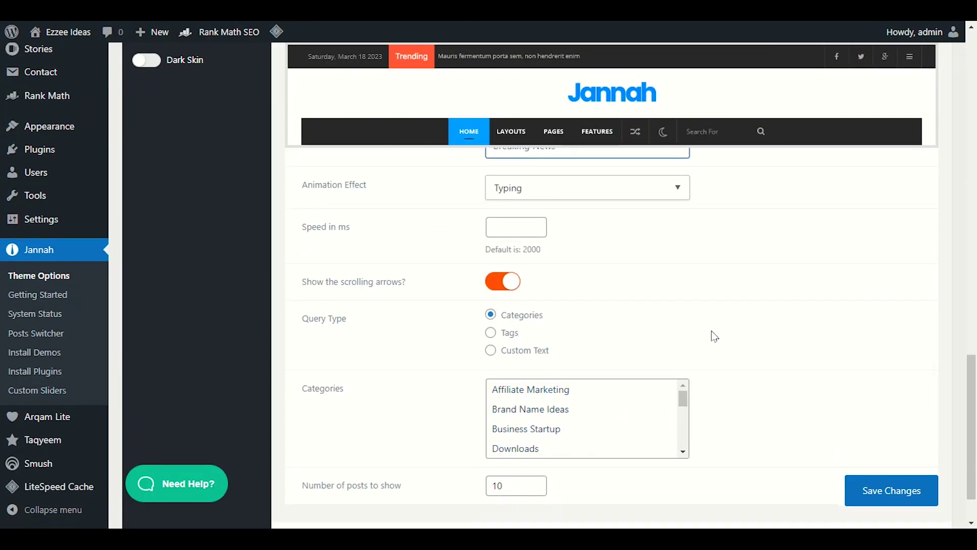
{"action": "scroll", "coordinate": [714, 336], "scroll_direction": "down", "scroll_amount": 2}
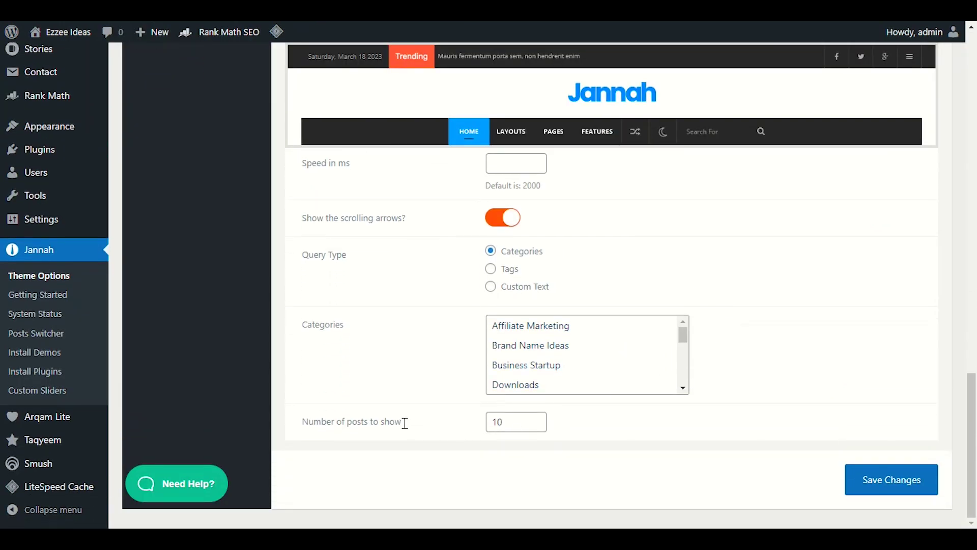
{"action": "left_click", "coordinate": [509, 421]}
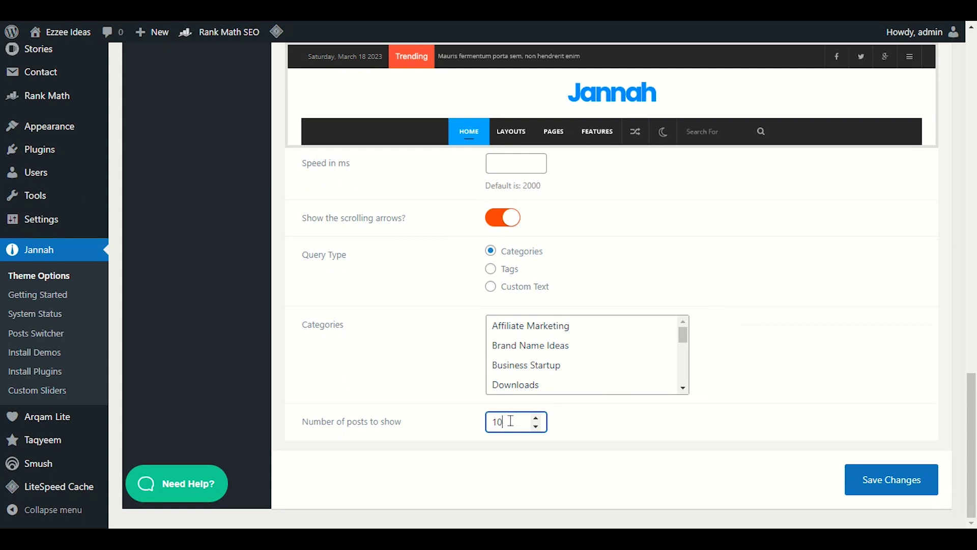
{"action": "left_click", "coordinate": [612, 425]}
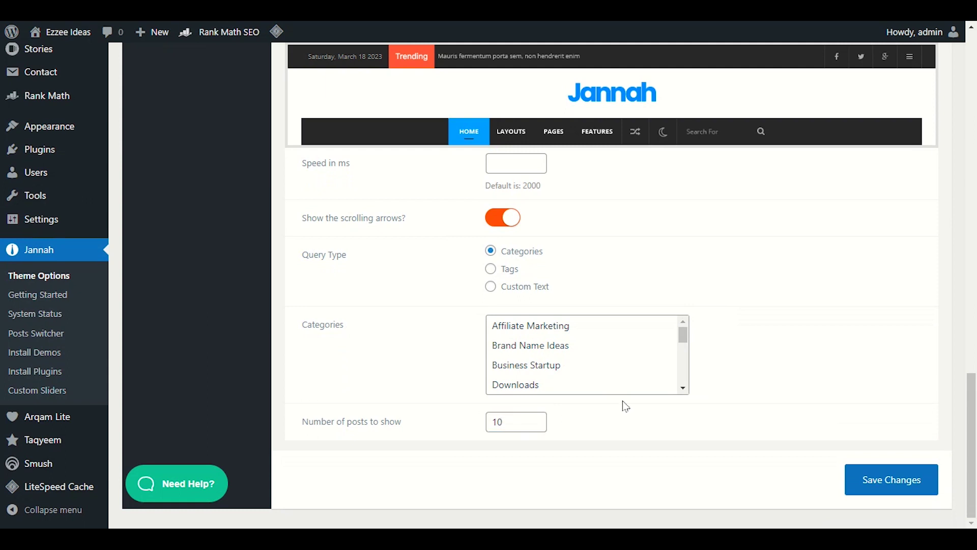
Save the theme options and return to the Header Layout settings
{"action": "left_click", "coordinate": [894, 489]}
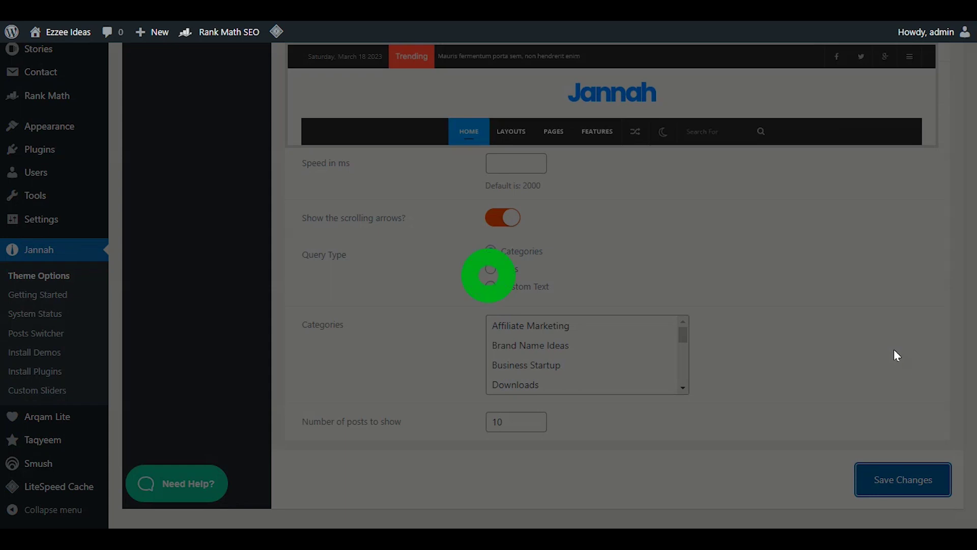
{"action": "scroll", "coordinate": [897, 355], "scroll_direction": "up", "scroll_amount": 6}
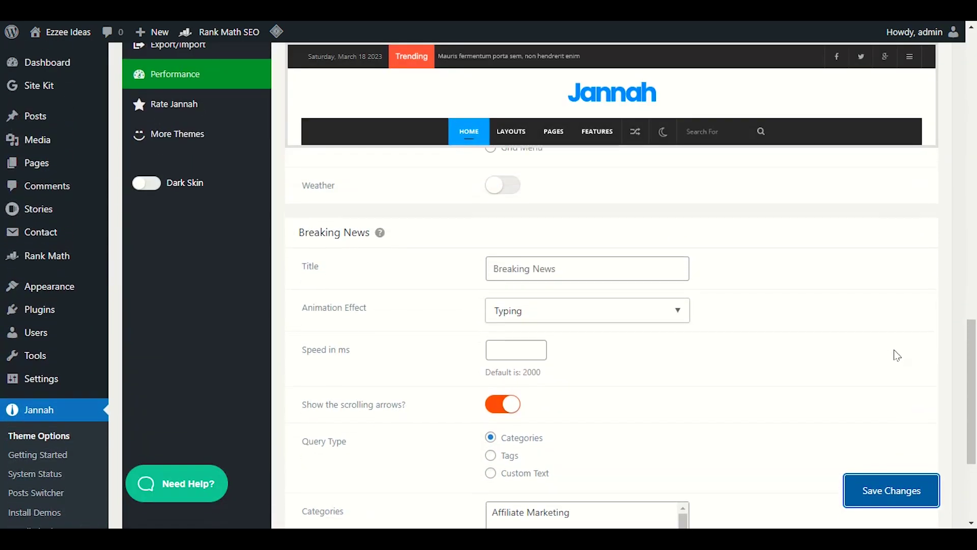
{"action": "scroll", "coordinate": [897, 355], "scroll_direction": "up", "scroll_amount": 8}
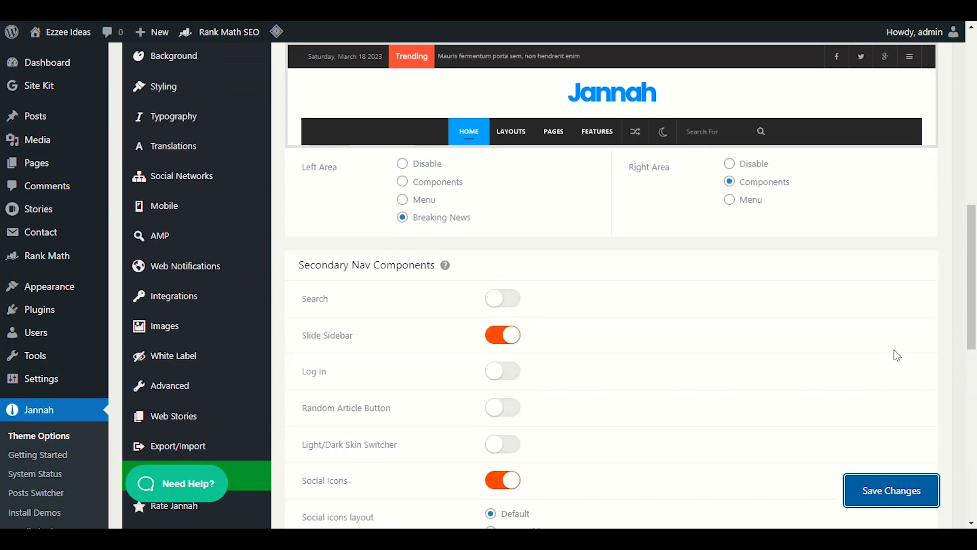
{"action": "scroll", "coordinate": [896, 355], "scroll_direction": "up", "scroll_amount": 3}
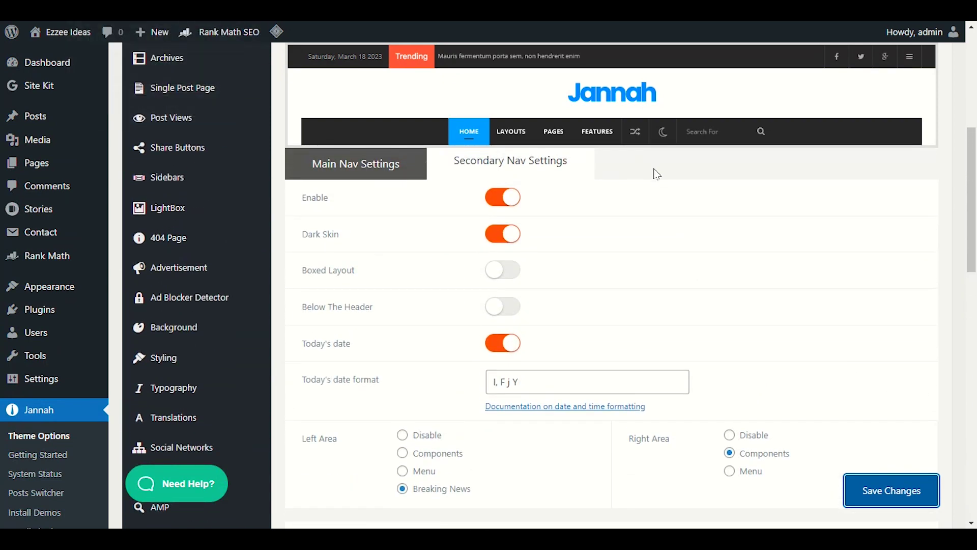
{"action": "scroll", "coordinate": [712, 231], "scroll_direction": "up", "scroll_amount": 1}
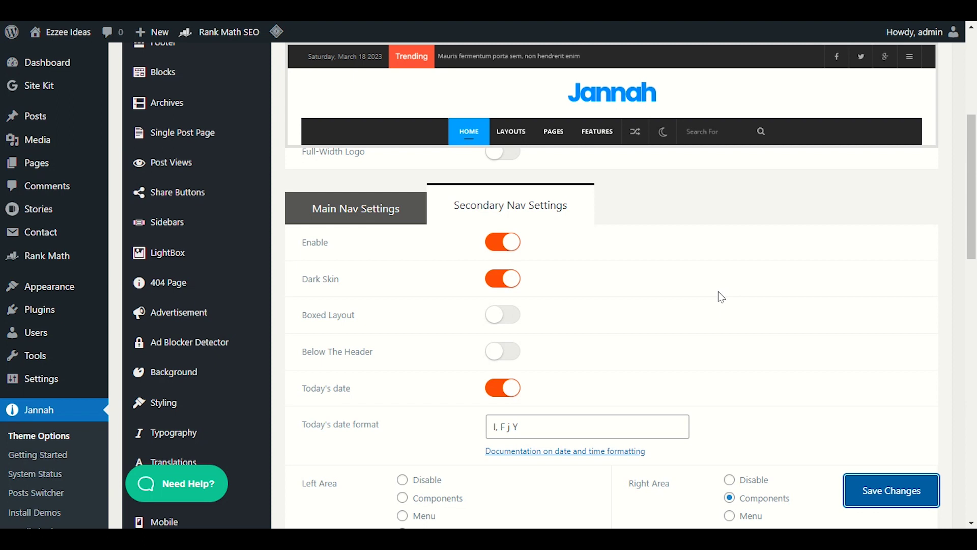
{"action": "scroll", "coordinate": [733, 346], "scroll_direction": "up", "scroll_amount": 6}
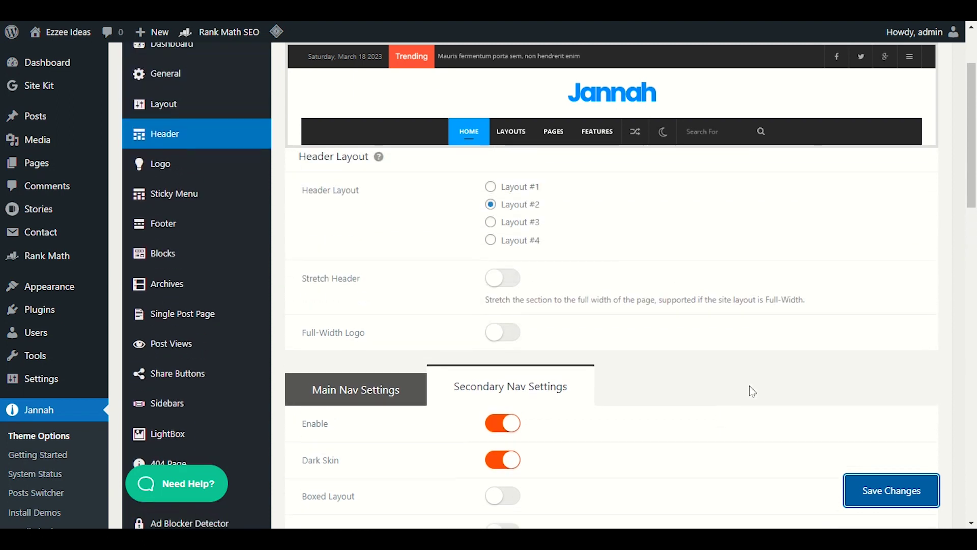